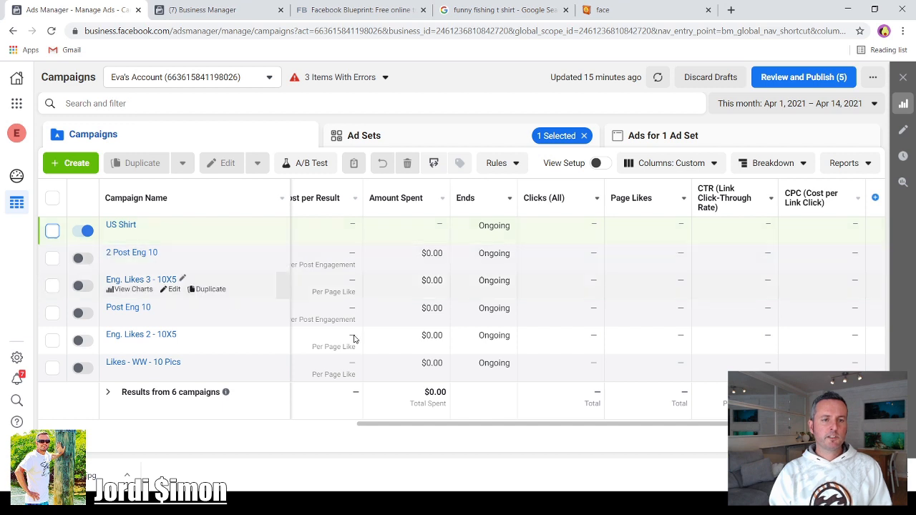
- Browse the business home and the campaigns, ad sets and ads lists in Ads Manager
{"action": "left_click", "coordinate": [204, 11]}
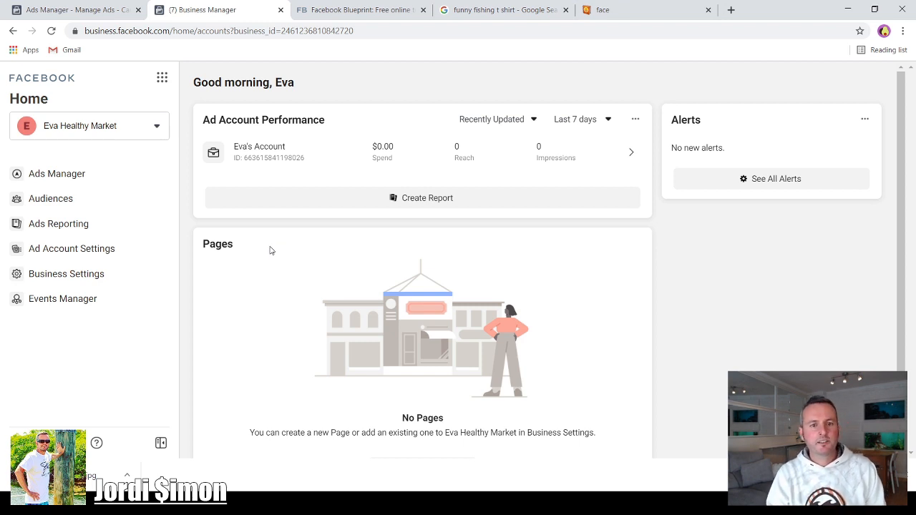
{"action": "left_click", "coordinate": [57, 177]}
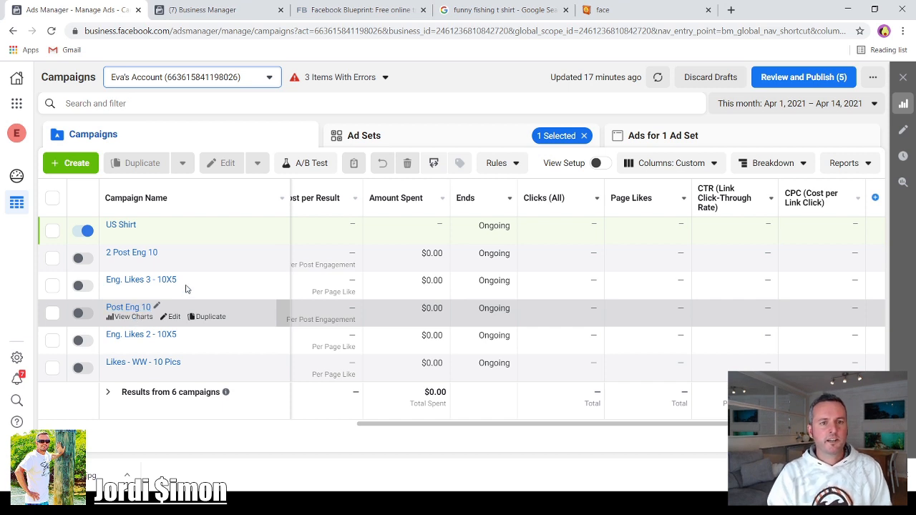
{"action": "left_click", "coordinate": [405, 137]}
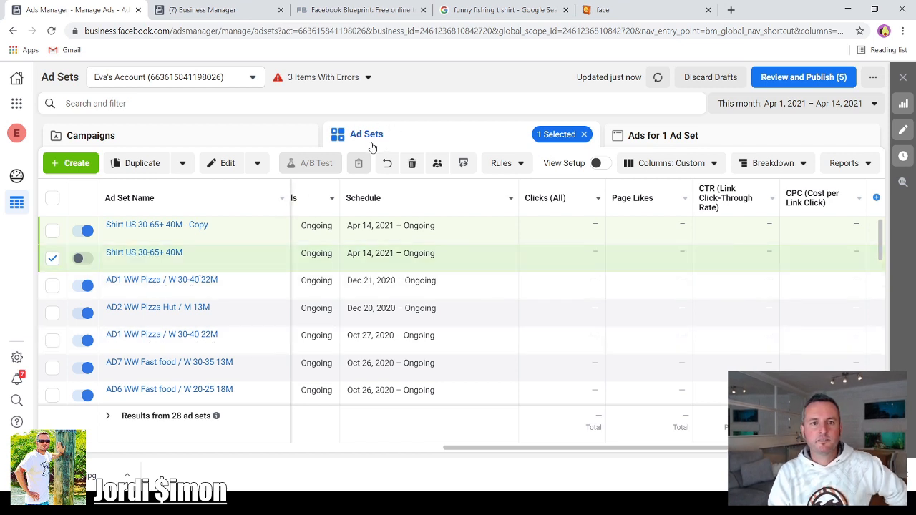
{"action": "left_click", "coordinate": [684, 136]}
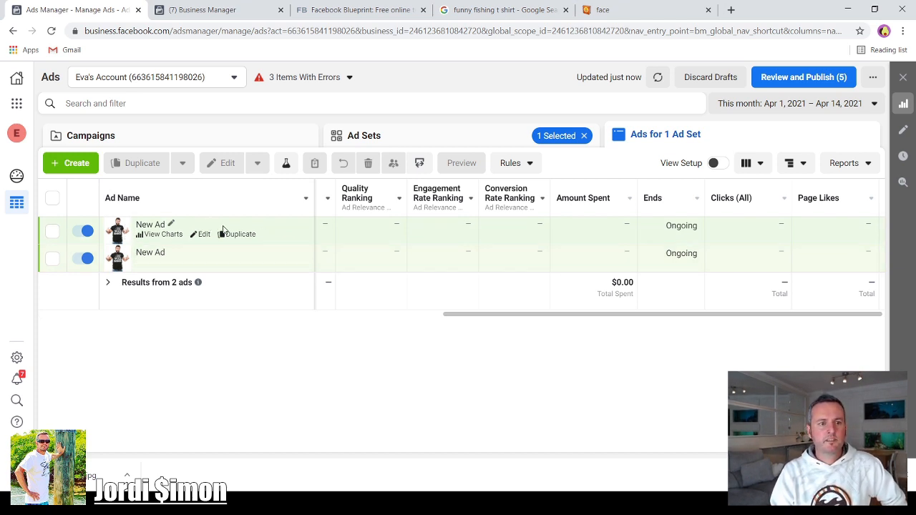
{"action": "left_click", "coordinate": [176, 144]}
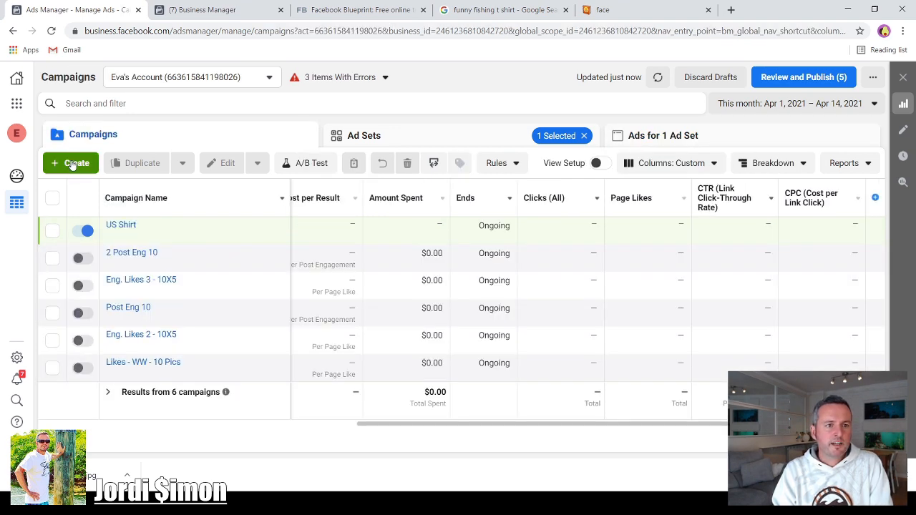
- Open the new-campaign objective dialog and browse the Facebook Blueprint learning page's recommended courses and lessons
{"action": "left_click", "coordinate": [71, 165]}
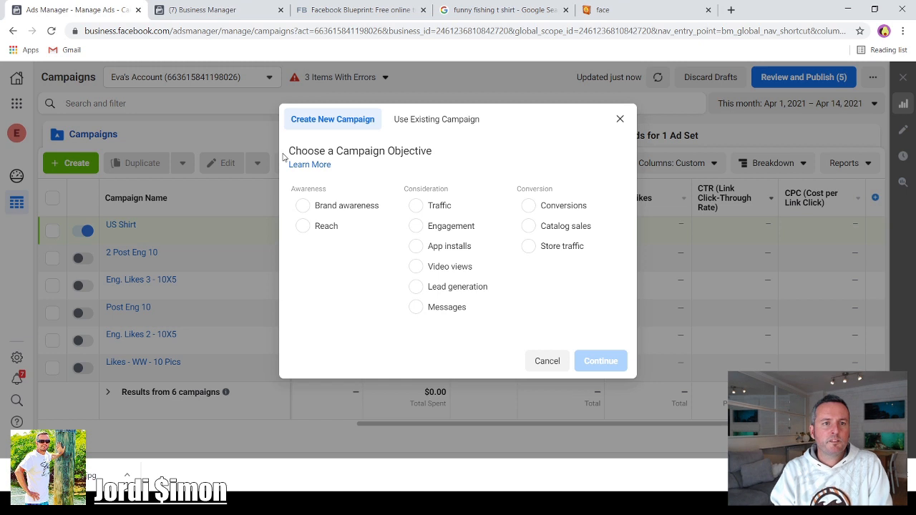
{"action": "left_click", "coordinate": [341, 13]}
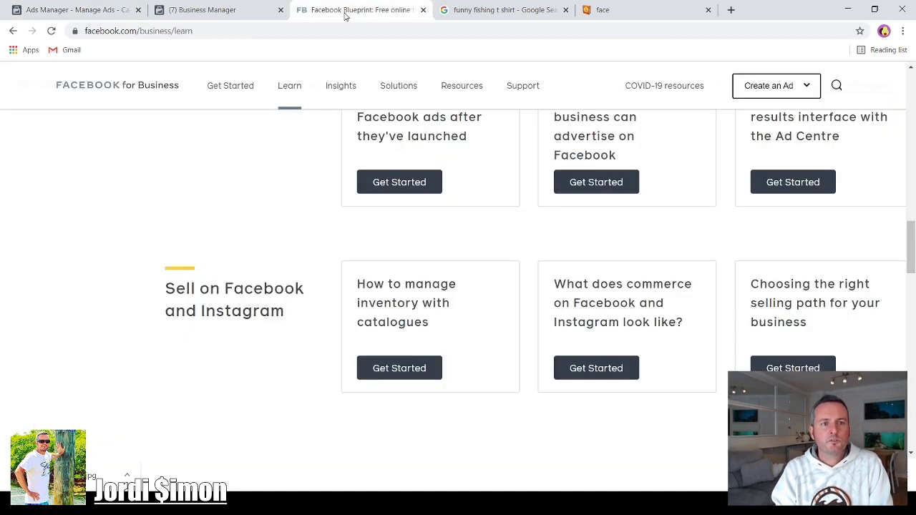
{"action": "mouse_move", "coordinate": [238, 211]}
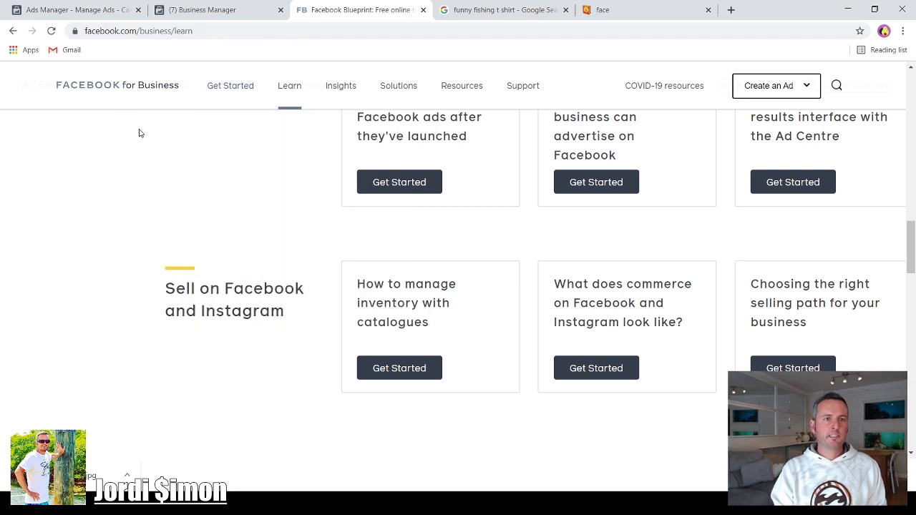
{"action": "scroll", "coordinate": [154, 129], "scroll_direction": "up", "scroll_amount": 1}
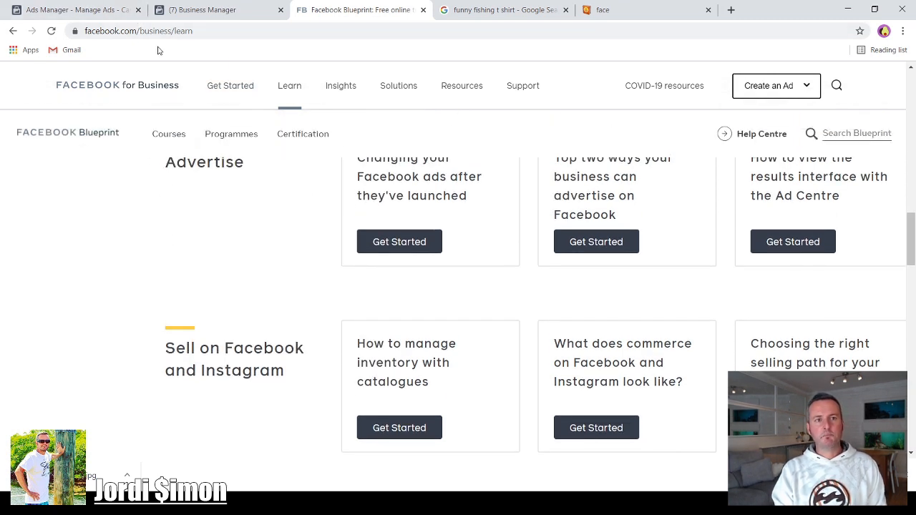
{"action": "scroll", "coordinate": [232, 191], "scroll_direction": "up", "scroll_amount": 10}
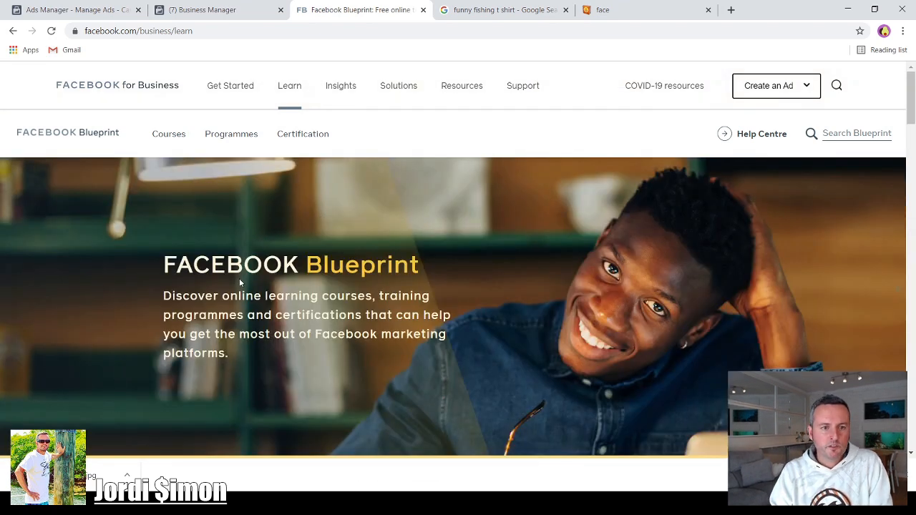
{"action": "scroll", "coordinate": [365, 281], "scroll_direction": "down", "scroll_amount": 5}
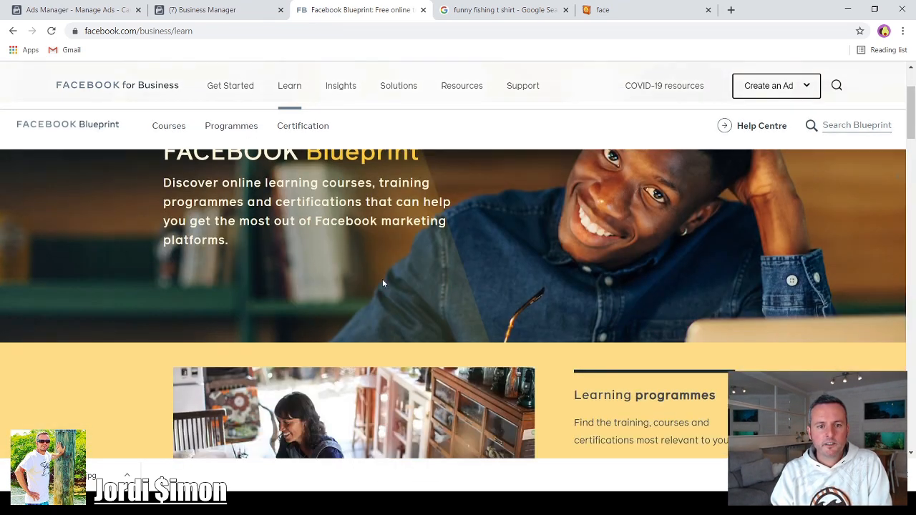
{"action": "scroll", "coordinate": [292, 367], "scroll_direction": "down", "scroll_amount": 4}
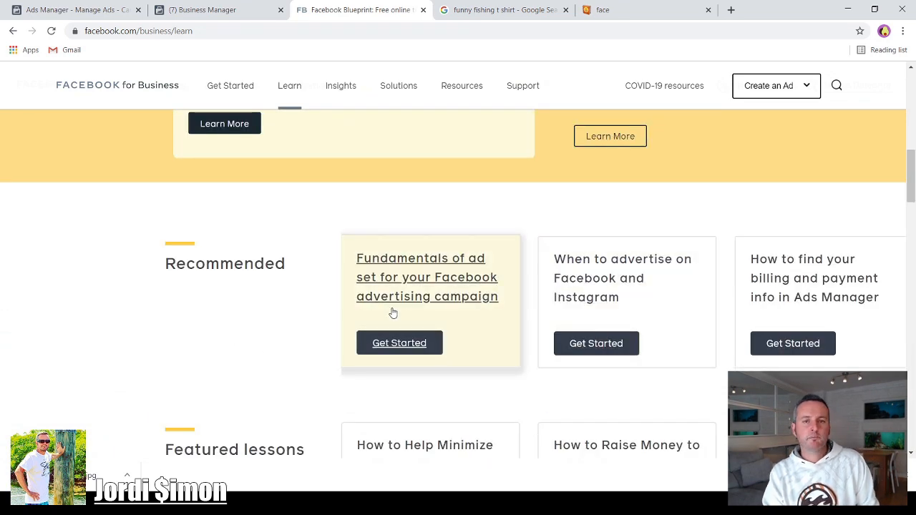
{"action": "scroll", "coordinate": [461, 294], "scroll_direction": "down", "scroll_amount": 1}
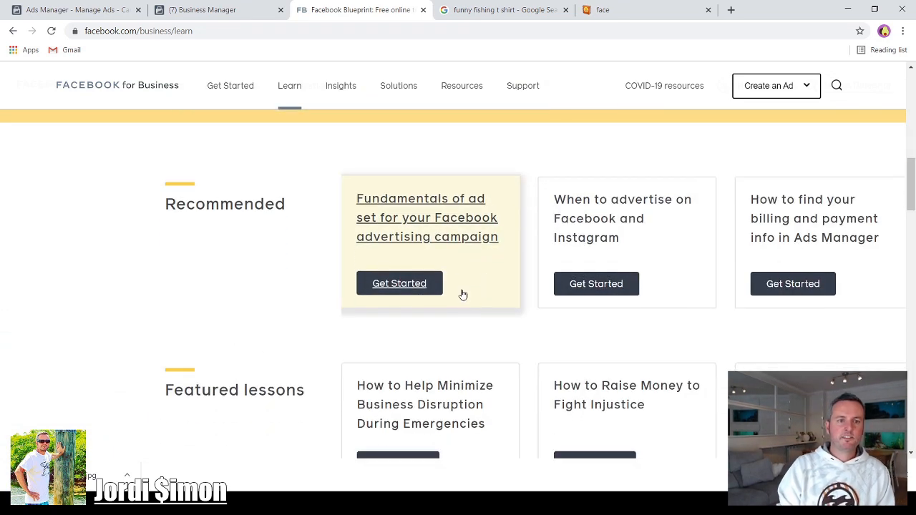
{"action": "scroll", "coordinate": [540, 261], "scroll_direction": "down", "scroll_amount": 1}
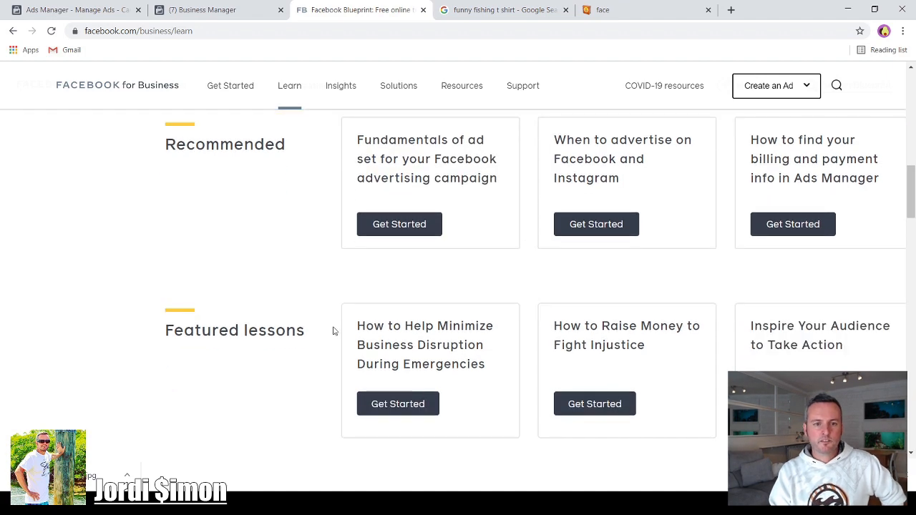
{"action": "scroll", "coordinate": [308, 300], "scroll_direction": "down", "scroll_amount": 2}
{"action": "scroll", "coordinate": [378, 321], "scroll_direction": "down", "scroll_amount": 2}
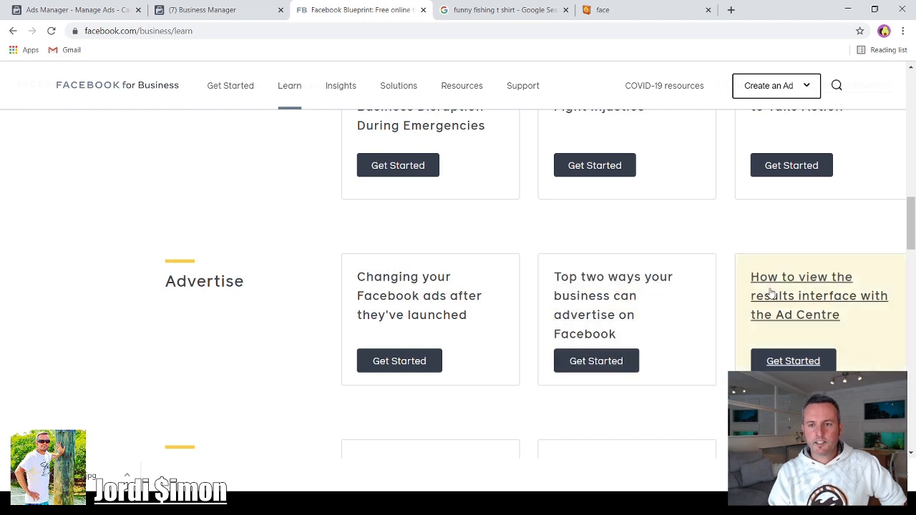
{"action": "scroll", "coordinate": [818, 331], "scroll_direction": "up", "scroll_amount": 3}
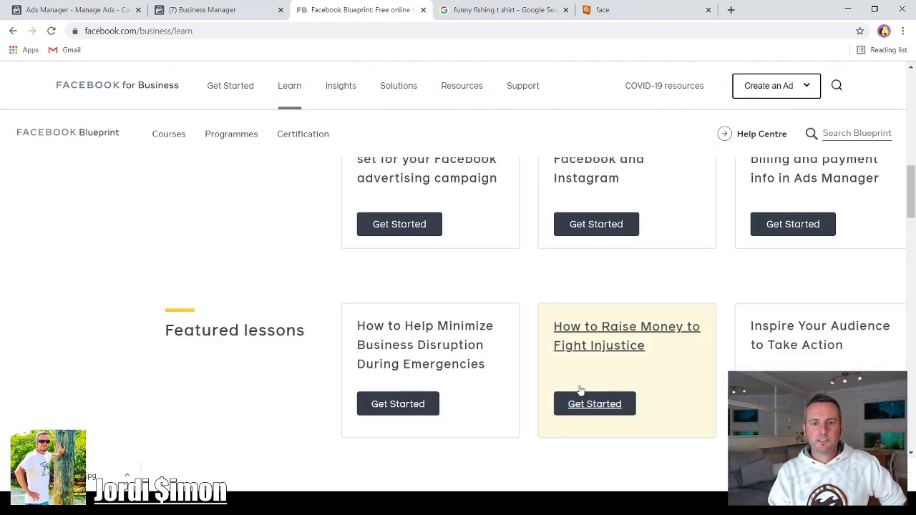
{"action": "scroll", "coordinate": [526, 300], "scroll_direction": "up", "scroll_amount": 3}
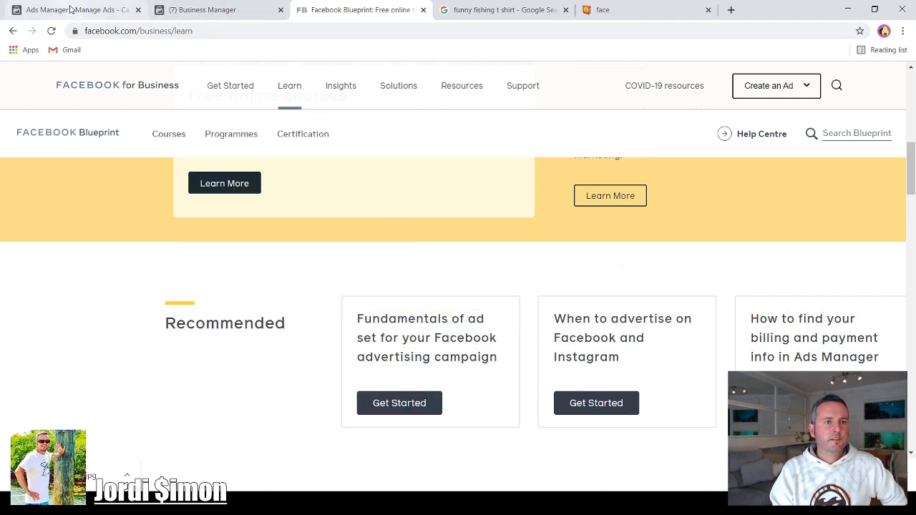
{"action": "left_click", "coordinate": [70, 9]}
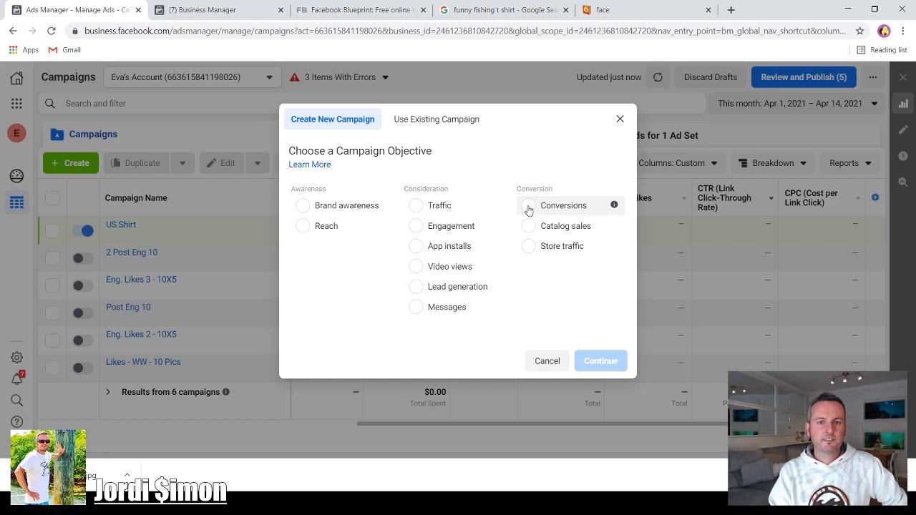
- Create a new campaign with the Conversions objective
{"action": "left_click", "coordinate": [528, 207]}
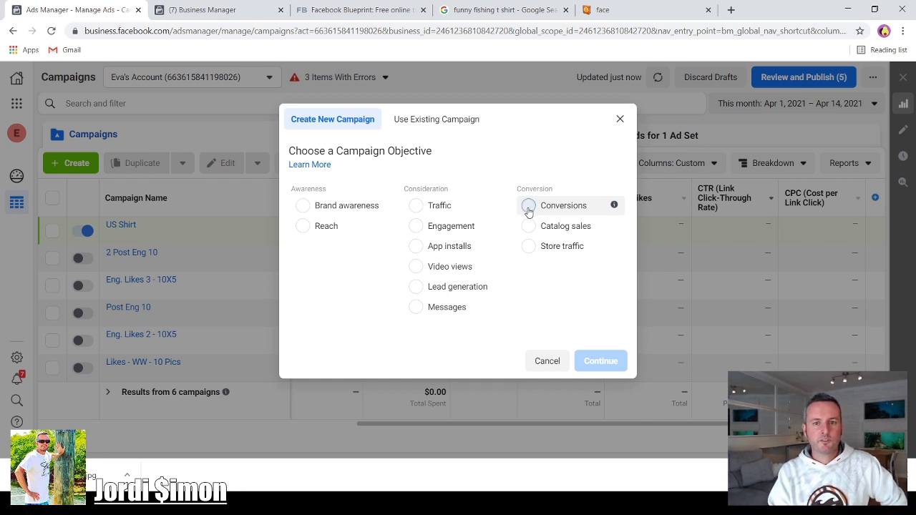
{"action": "left_click", "coordinate": [594, 422]}
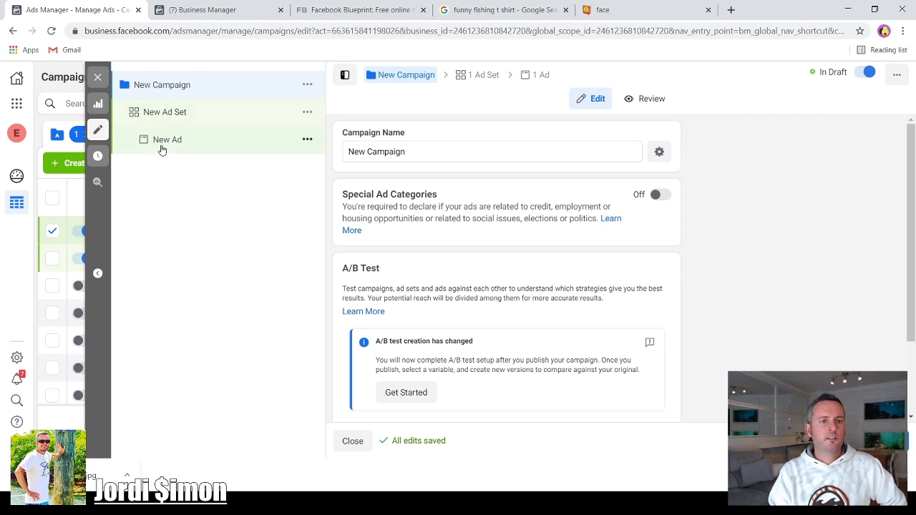
- Rename the campaign to Shirt
{"action": "left_click", "coordinate": [417, 152]}
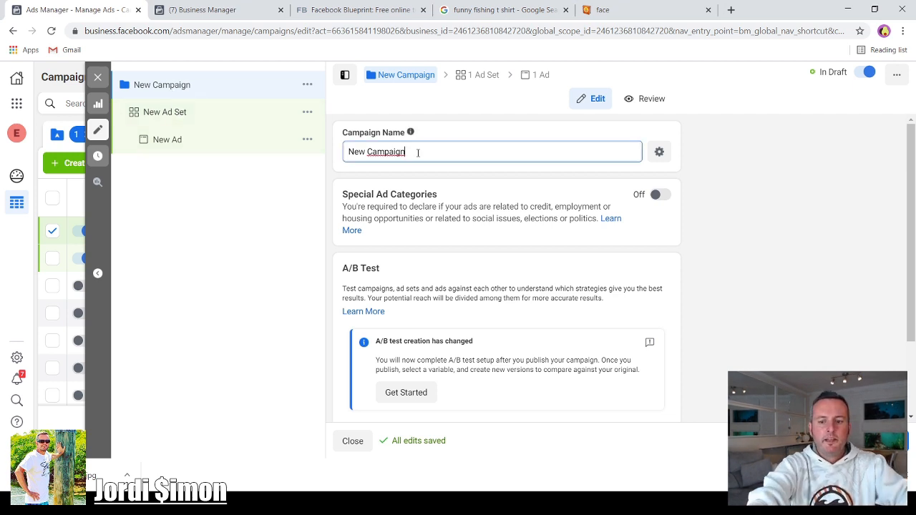
{"action": "key", "text": "BackSpace"}
{"action": "key", "text": "BackSpace"}
{"action": "key", "text": "BackSpace"}
{"action": "key", "text": "BackSpace"}
{"action": "key", "text": "BackSpace"}
{"action": "key", "text": "BackSpace"}
{"action": "key", "text": "BackSpace"}
{"action": "key", "text": "BackSpace"}
{"action": "key", "text": "BackSpace"}
{"action": "key", "text": "BackSpace"}
{"action": "key", "text": "BackSpace"}
{"action": "key", "text": "BackSpace"}
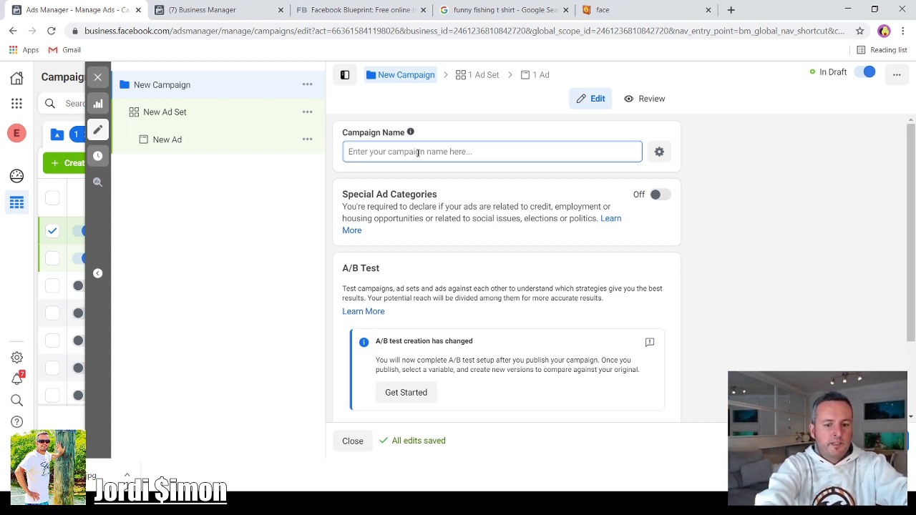
{"action": "type", "text": "Sh"}
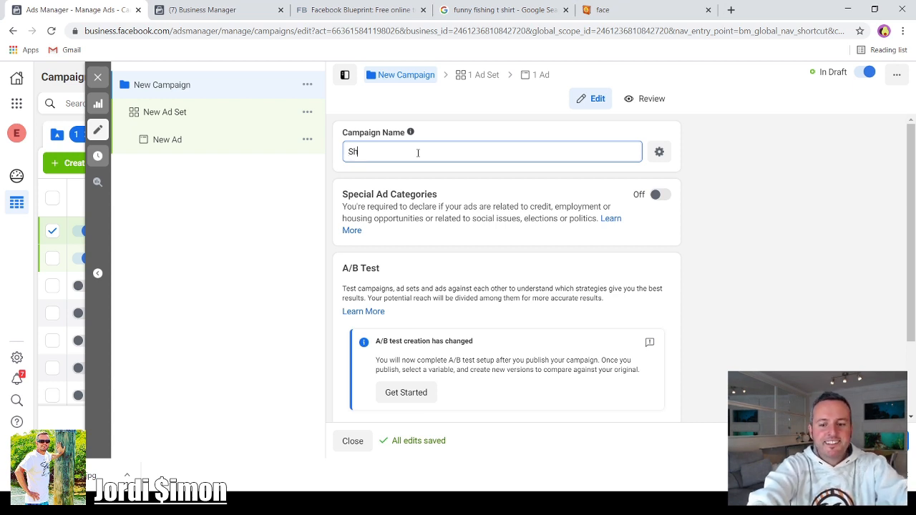
{"action": "type", "text": "irt"}
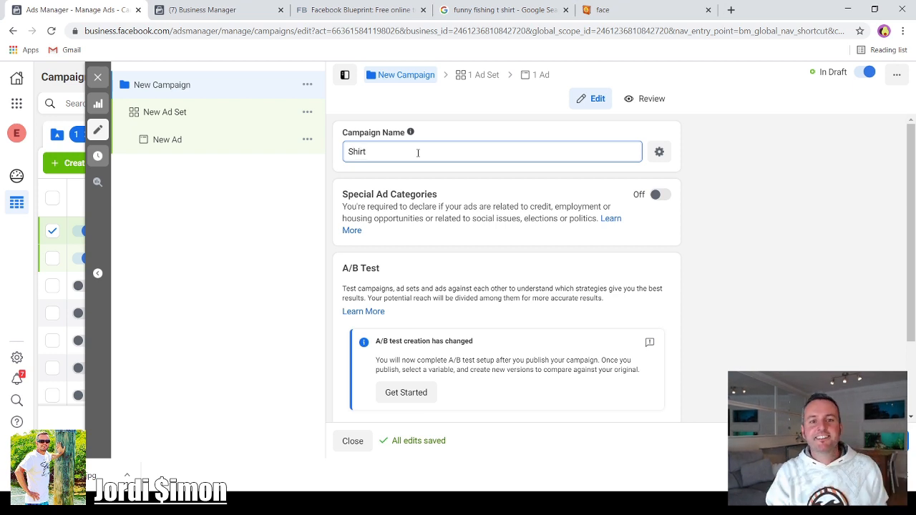
- Set the ad set's daily budget to $10.00
{"action": "scroll", "coordinate": [458, 261], "scroll_direction": "down", "scroll_amount": 2}
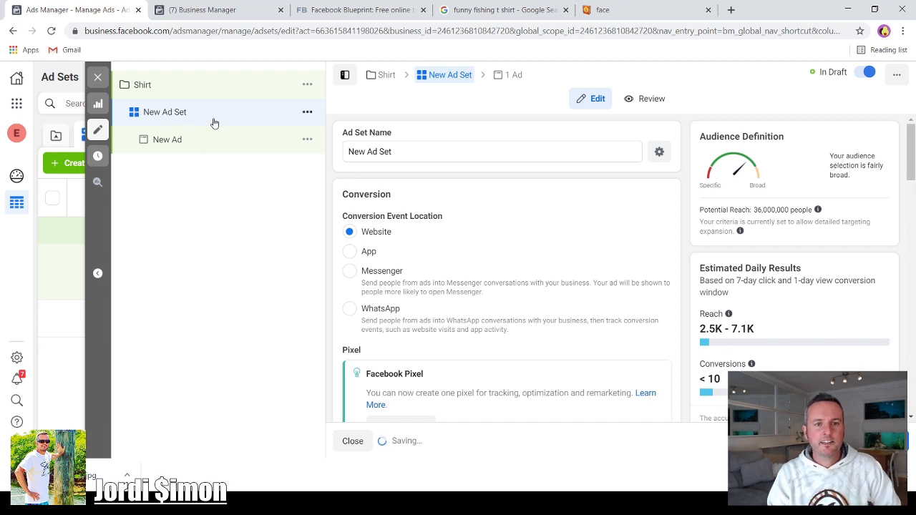
{"action": "scroll", "coordinate": [423, 258], "scroll_direction": "down", "scroll_amount": 2}
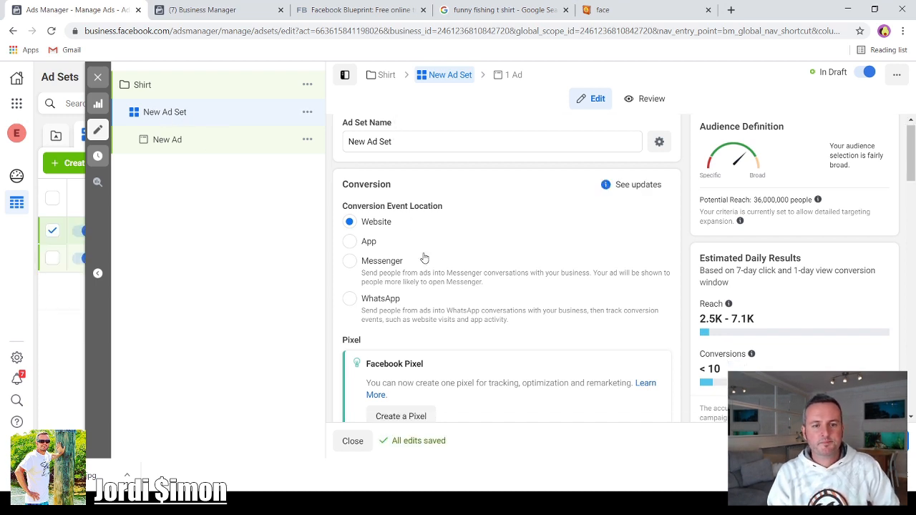
{"action": "scroll", "coordinate": [423, 258], "scroll_direction": "down", "scroll_amount": 3}
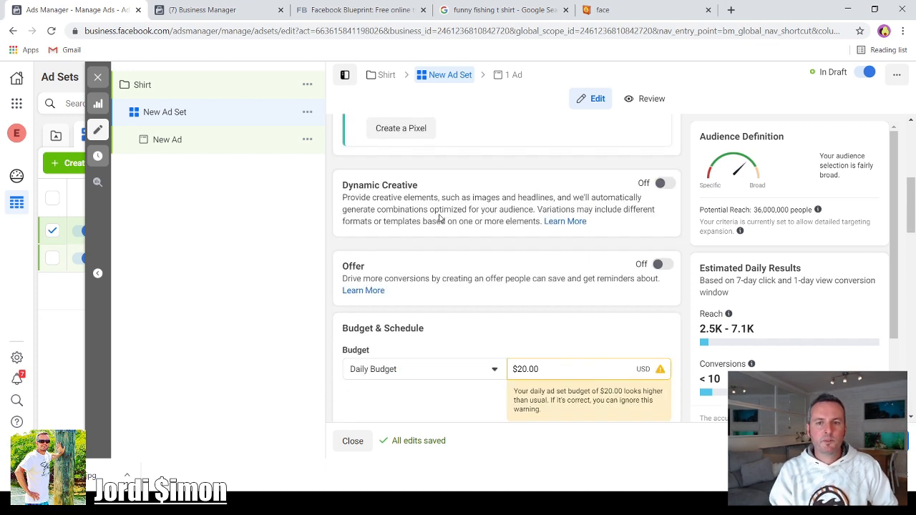
{"action": "scroll", "coordinate": [413, 207], "scroll_direction": "down", "scroll_amount": 1}
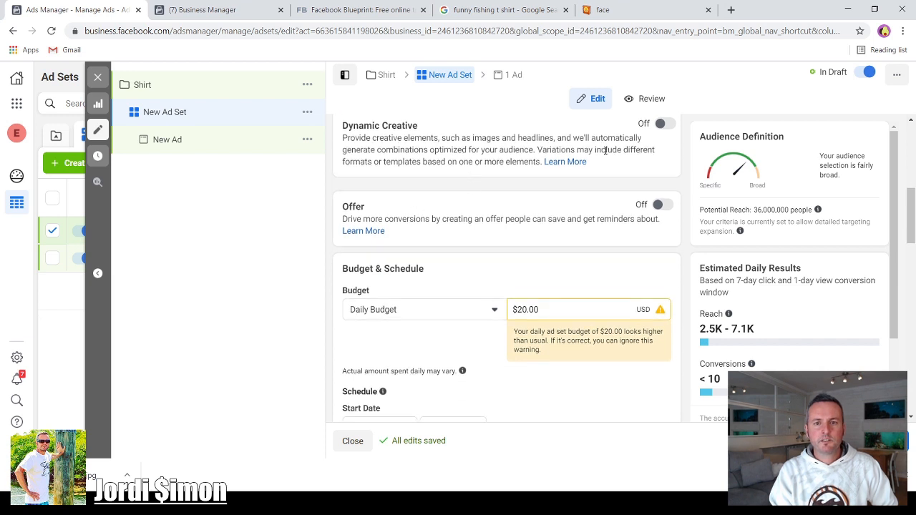
{"action": "scroll", "coordinate": [465, 251], "scroll_direction": "down", "scroll_amount": 1}
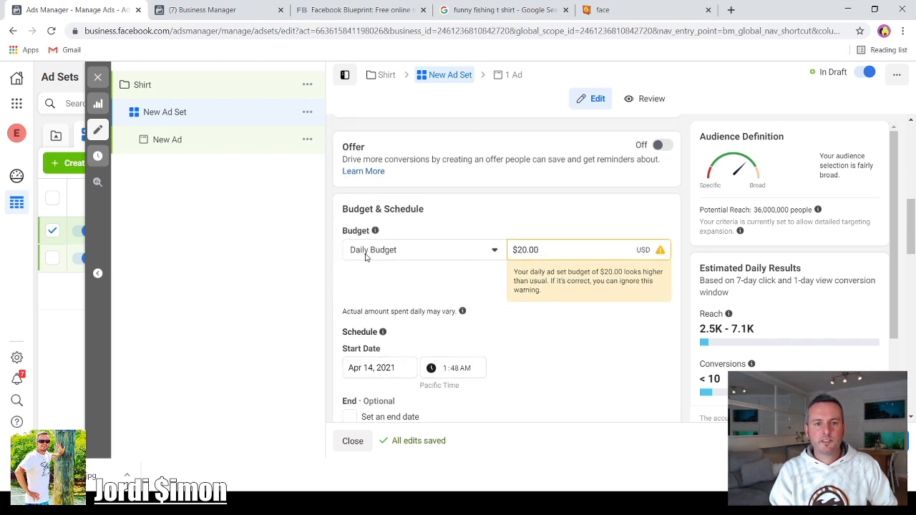
{"action": "left_click", "coordinate": [522, 250]}
{"action": "key", "text": "BackSpace"}
{"action": "type", "text": "1"}
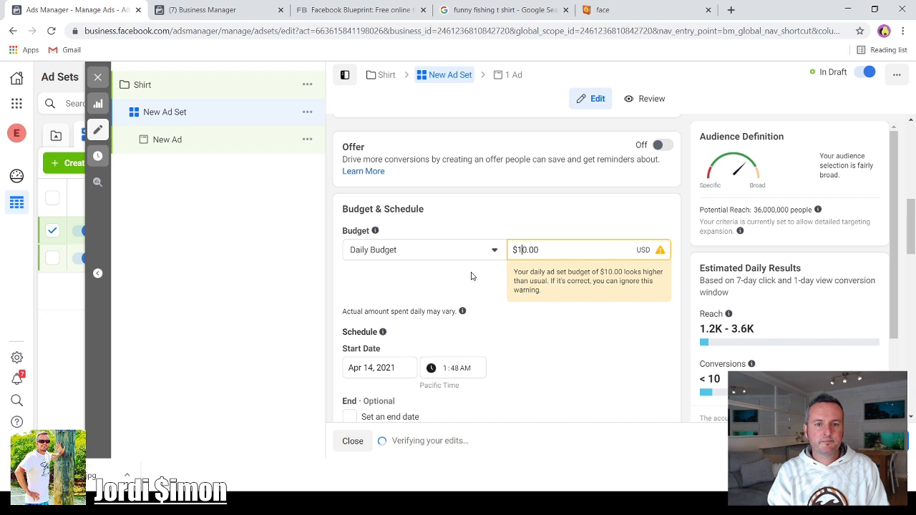
- Expand the ad set schedule's additional options to show ad scheduling
{"action": "scroll", "coordinate": [457, 309], "scroll_direction": "down", "scroll_amount": 1}
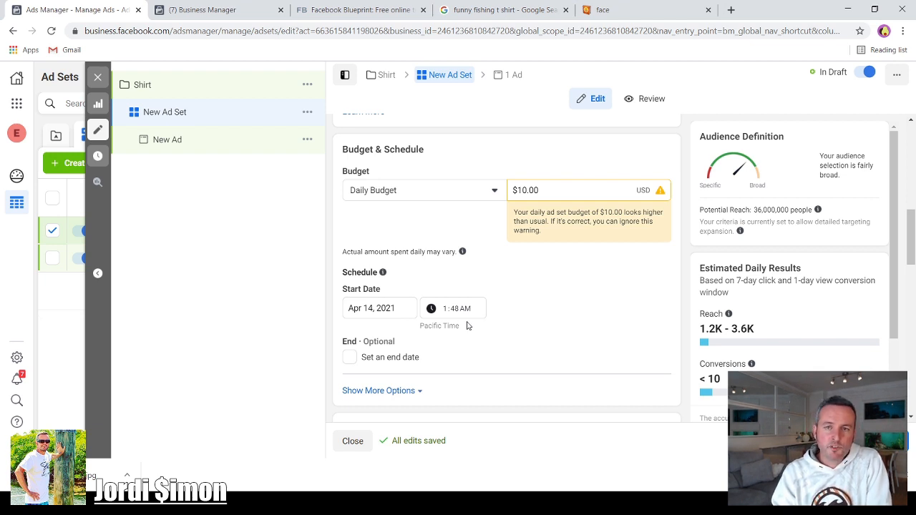
{"action": "scroll", "coordinate": [465, 315], "scroll_direction": "down", "scroll_amount": 2}
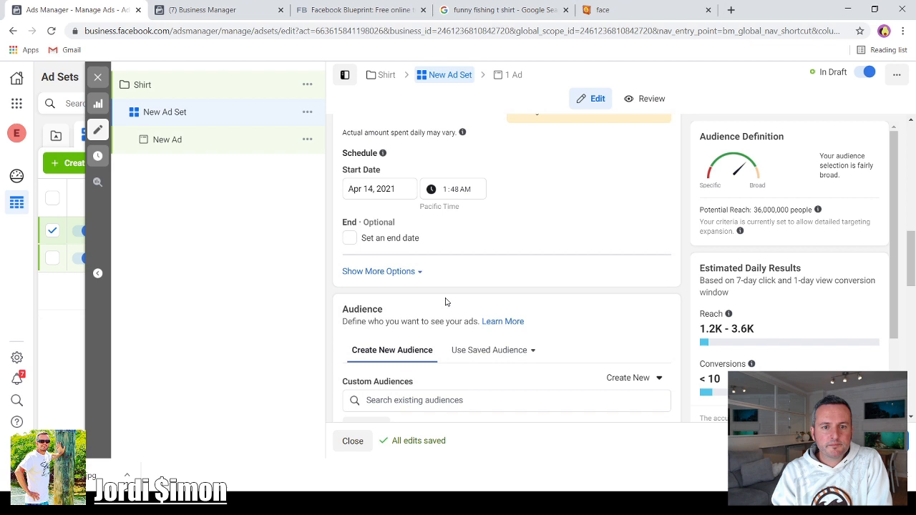
{"action": "left_click", "coordinate": [396, 274]}
- Open the audience locations for editing and remove Spain
{"action": "scroll", "coordinate": [485, 300], "scroll_direction": "down", "scroll_amount": 2}
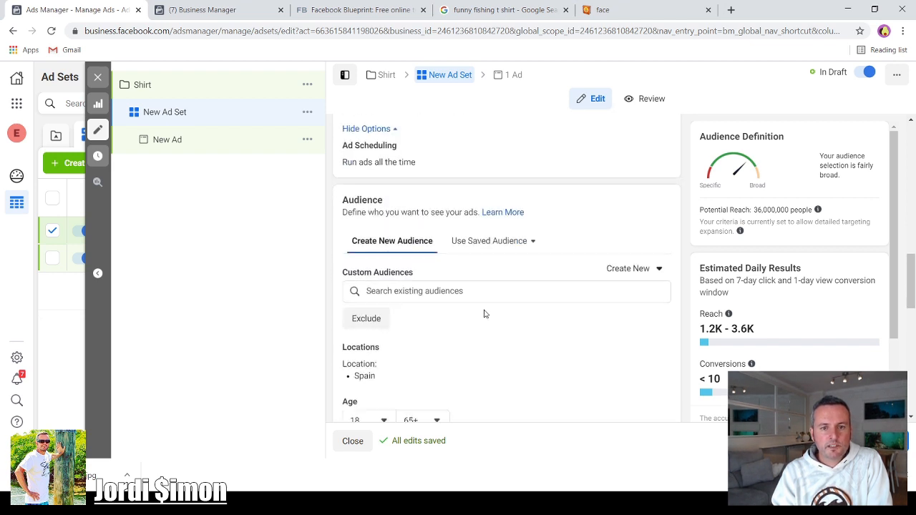
{"action": "scroll", "coordinate": [482, 313], "scroll_direction": "down", "scroll_amount": 2}
{"action": "scroll", "coordinate": [483, 313], "scroll_direction": "up", "scroll_amount": 2}
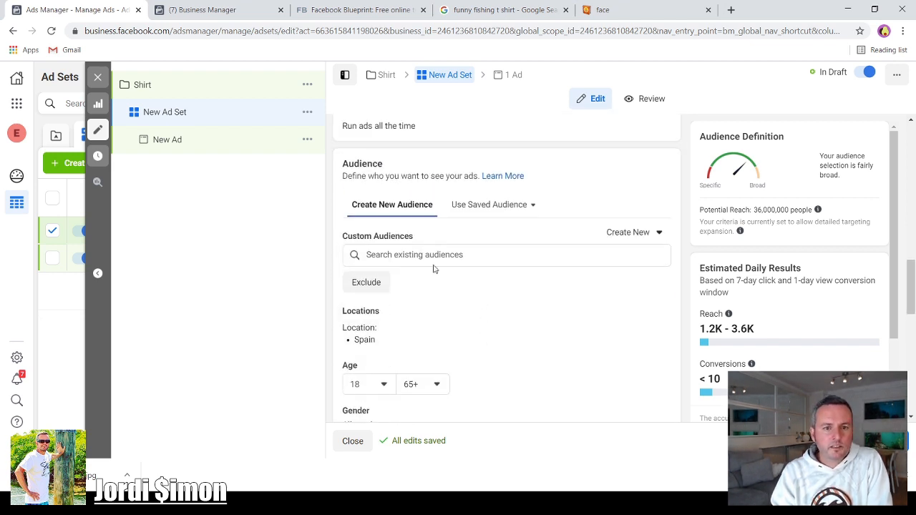
{"action": "scroll", "coordinate": [433, 275], "scroll_direction": "down", "scroll_amount": 1}
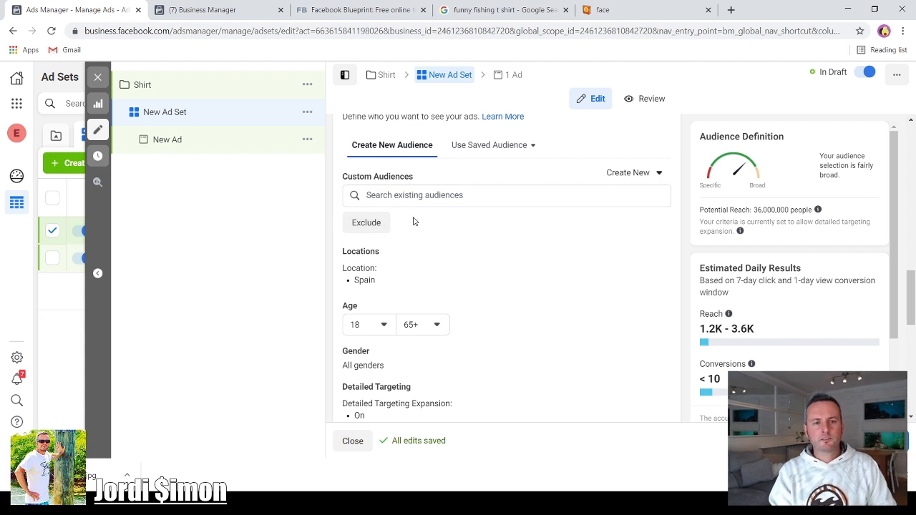
{"action": "scroll", "coordinate": [413, 223], "scroll_direction": "down", "scroll_amount": 1}
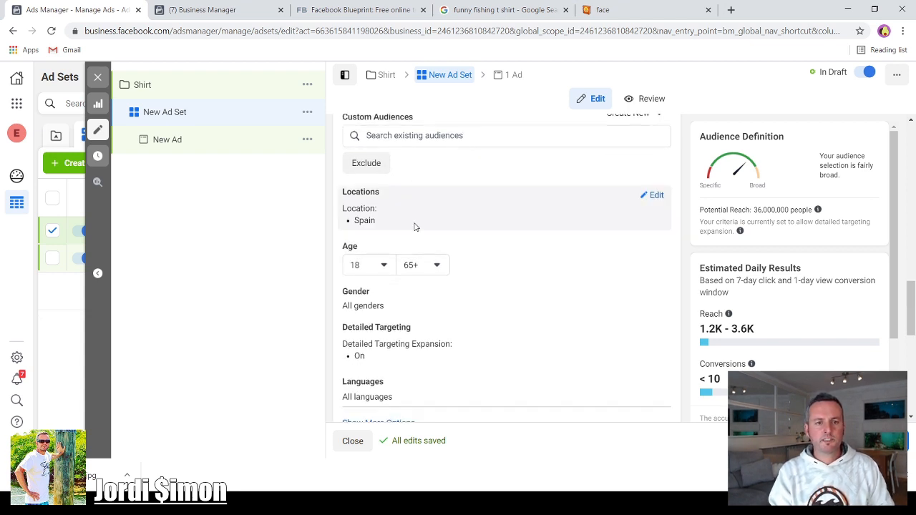
{"action": "left_click", "coordinate": [656, 196]}
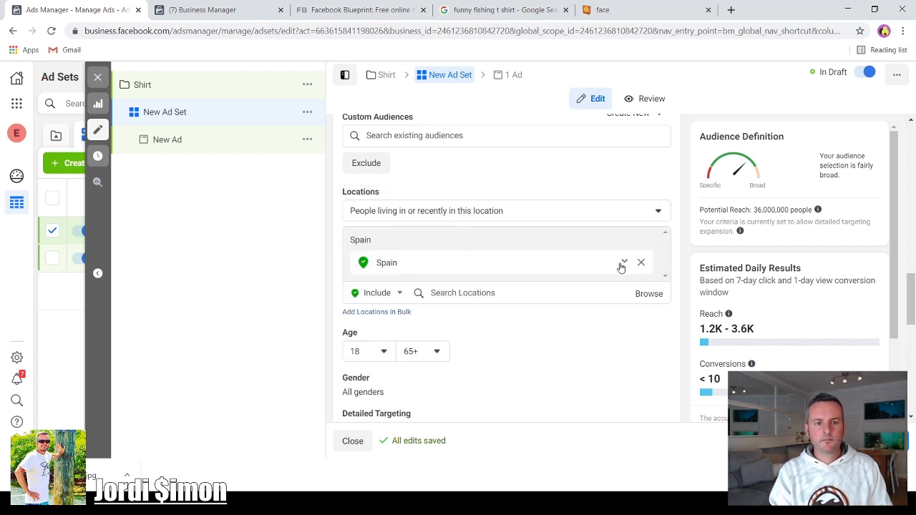
{"action": "left_click", "coordinate": [641, 263]}
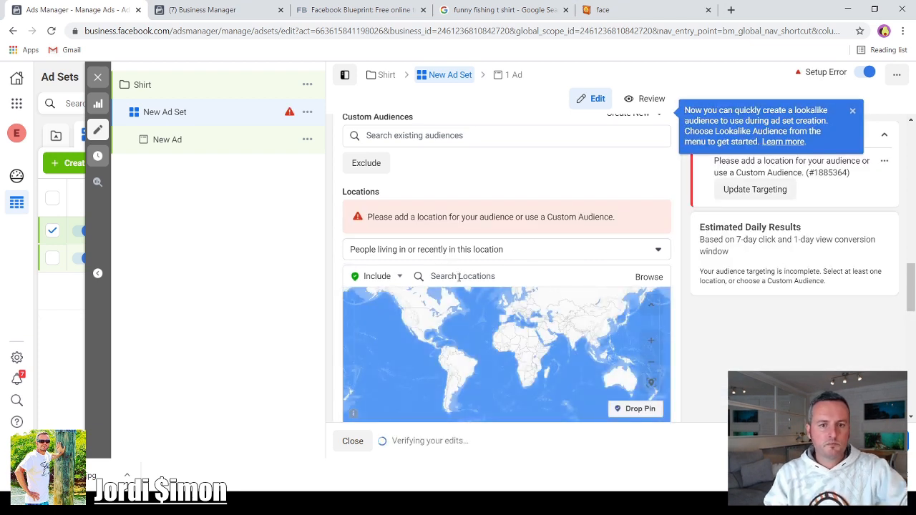
- Add United States as the audience location and target people living in this location
{"action": "left_click", "coordinate": [458, 277]}
{"action": "type", "text": "un"}
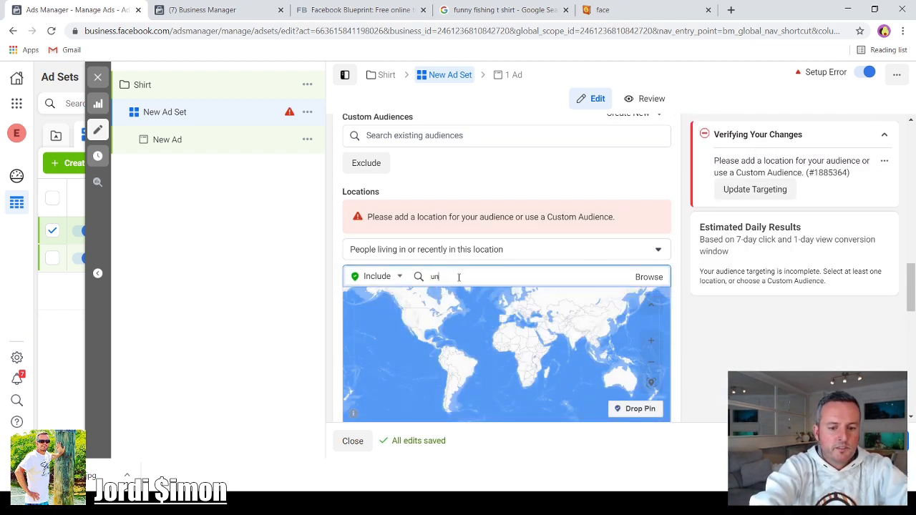
{"action": "type", "text": "ited s"}
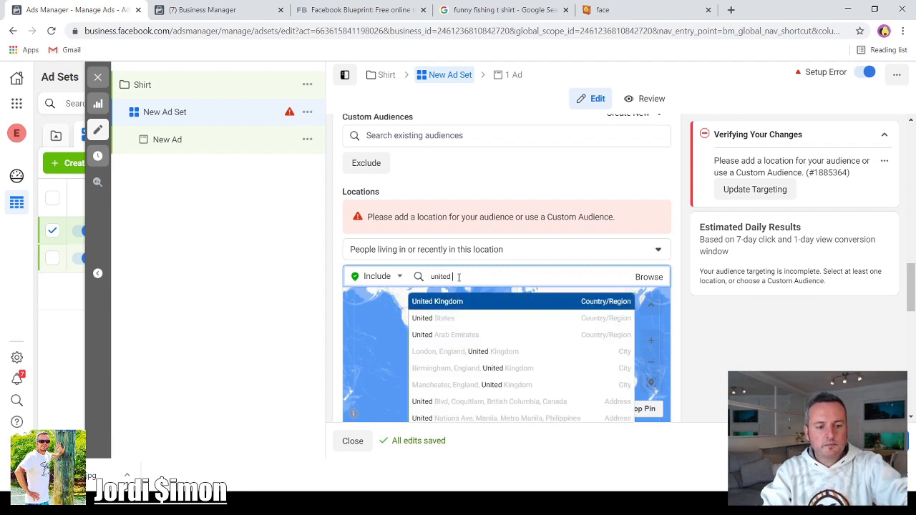
{"action": "left_click", "coordinate": [452, 320]}
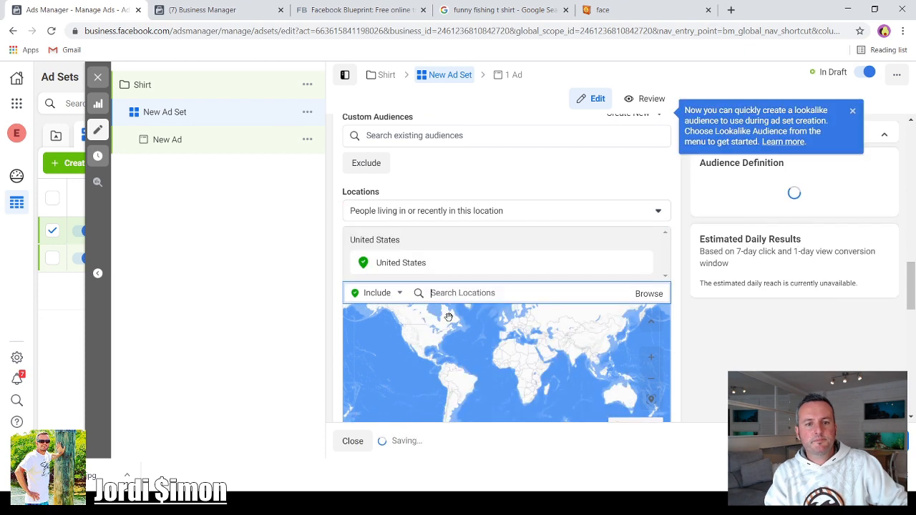
{"action": "left_click", "coordinate": [658, 211]}
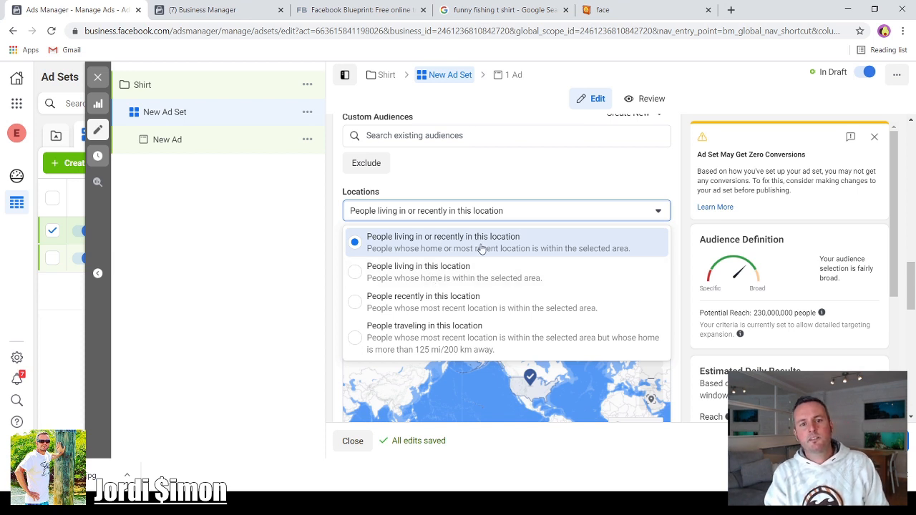
{"action": "left_click", "coordinate": [354, 275]}
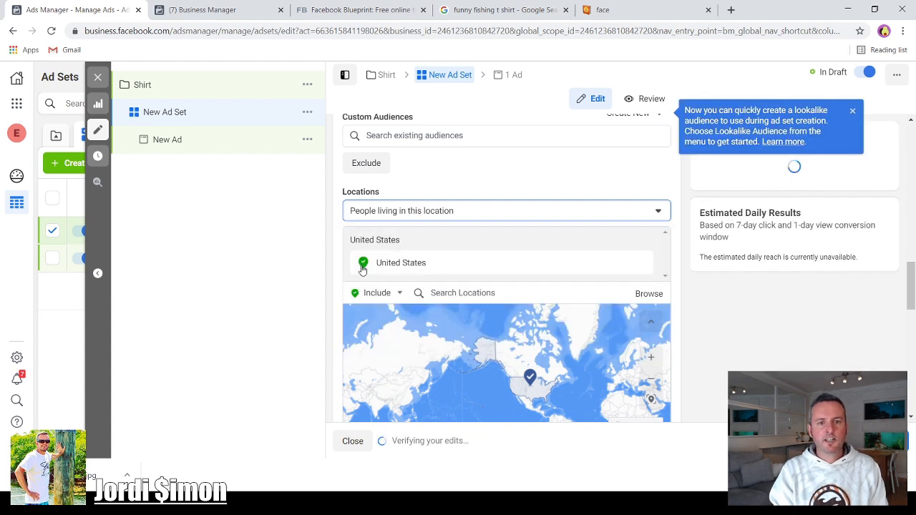
- Open the gender and detailed targeting settings and turn off detailed targeting expansion
{"action": "scroll", "coordinate": [329, 283], "scroll_direction": "down", "scroll_amount": 3}
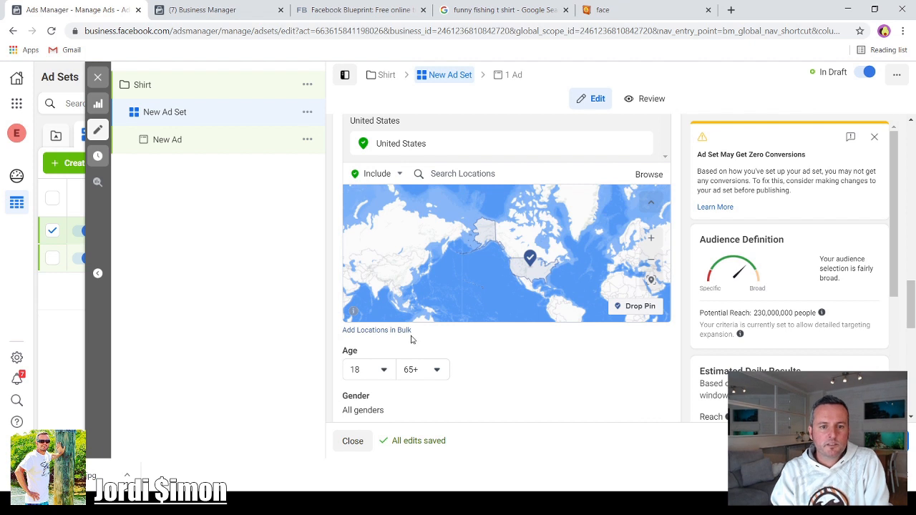
{"action": "scroll", "coordinate": [411, 340], "scroll_direction": "down", "scroll_amount": 2}
{"action": "scroll", "coordinate": [501, 300], "scroll_direction": "down", "scroll_amount": 2}
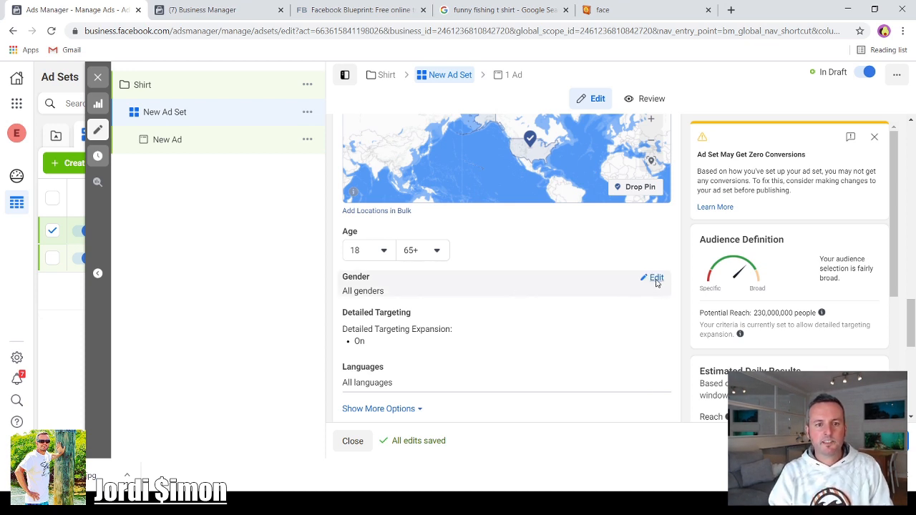
{"action": "left_click", "coordinate": [654, 279]}
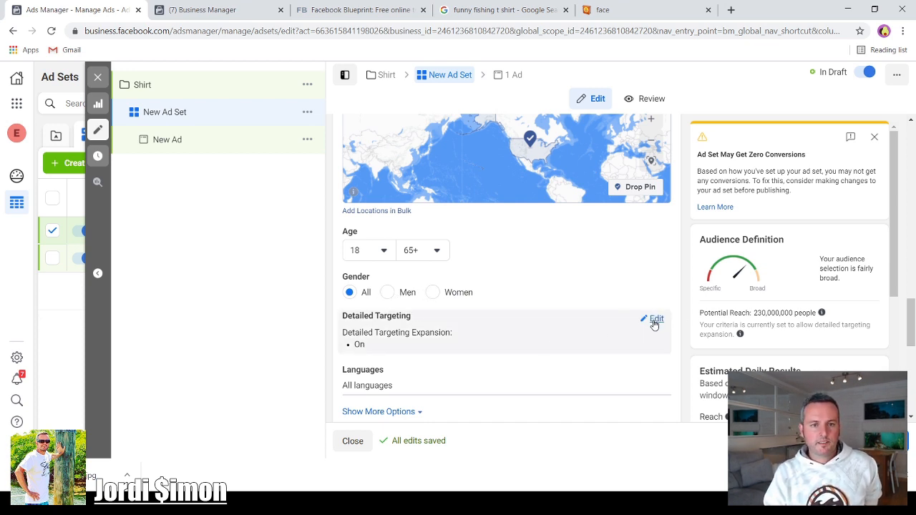
{"action": "left_click", "coordinate": [656, 319]}
{"action": "scroll", "coordinate": [522, 311], "scroll_direction": "down", "scroll_amount": 1}
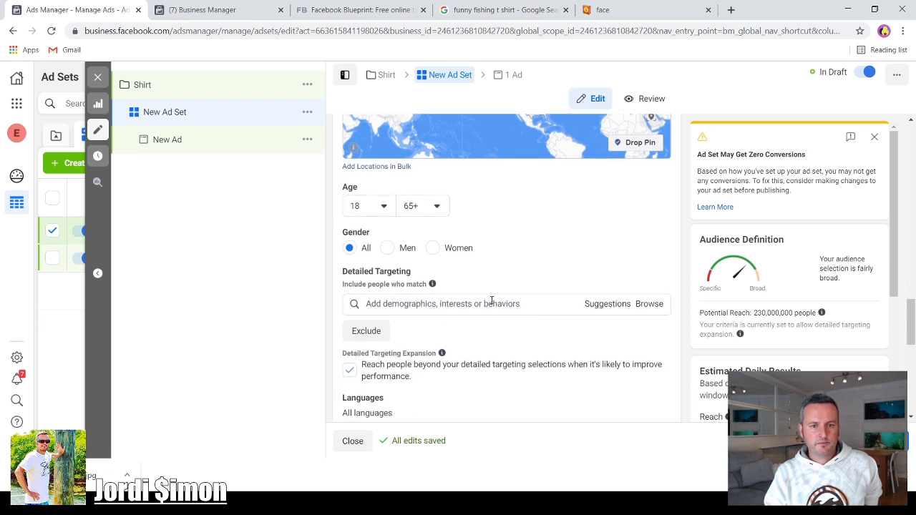
{"action": "scroll", "coordinate": [472, 261], "scroll_direction": "down", "scroll_amount": 1}
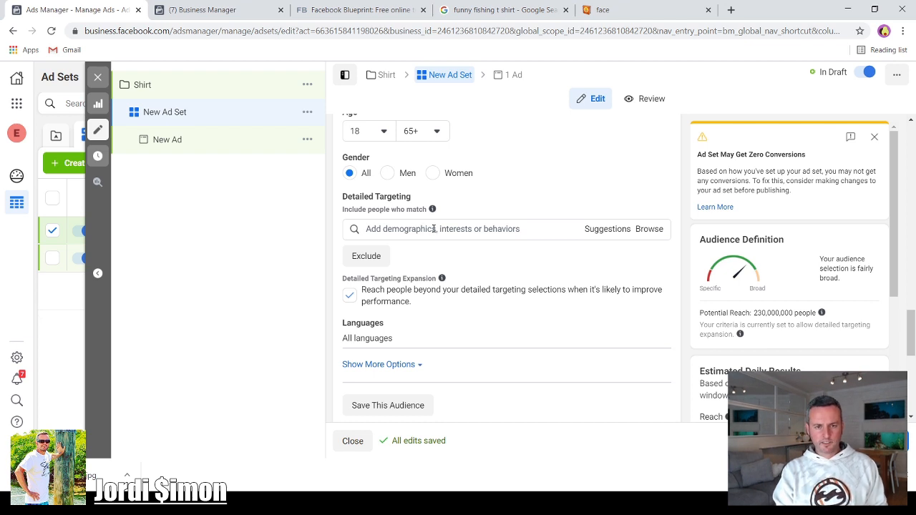
{"action": "left_click", "coordinate": [350, 296]}
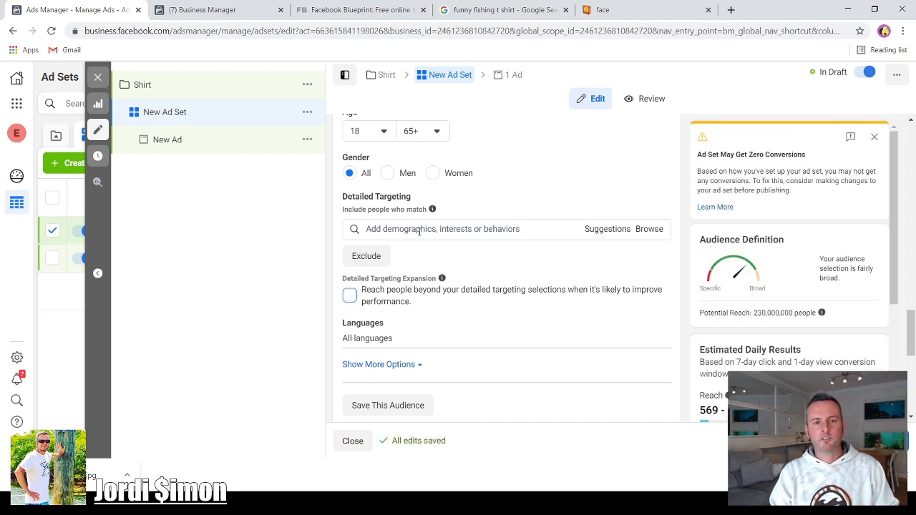
- Search detailed targeting for shirt and add the Shirt interest
{"action": "left_click", "coordinate": [419, 231]}
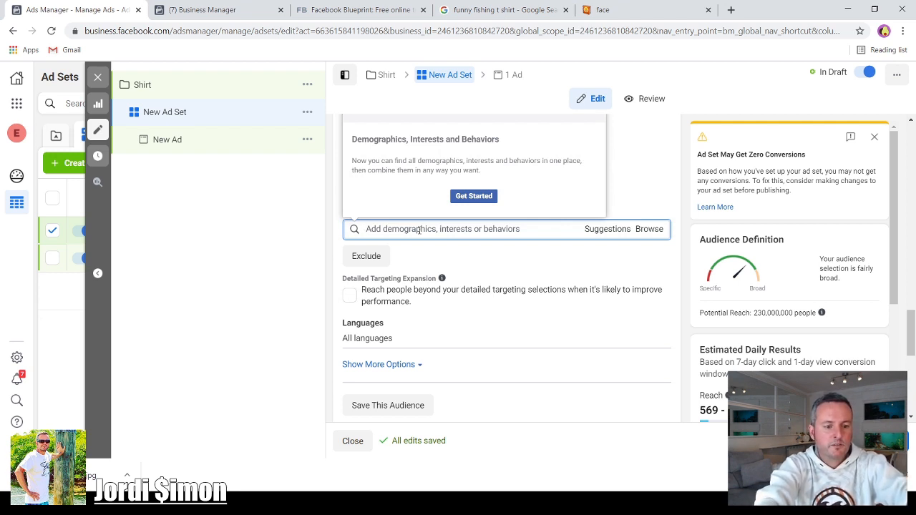
{"action": "type", "text": "sh"}
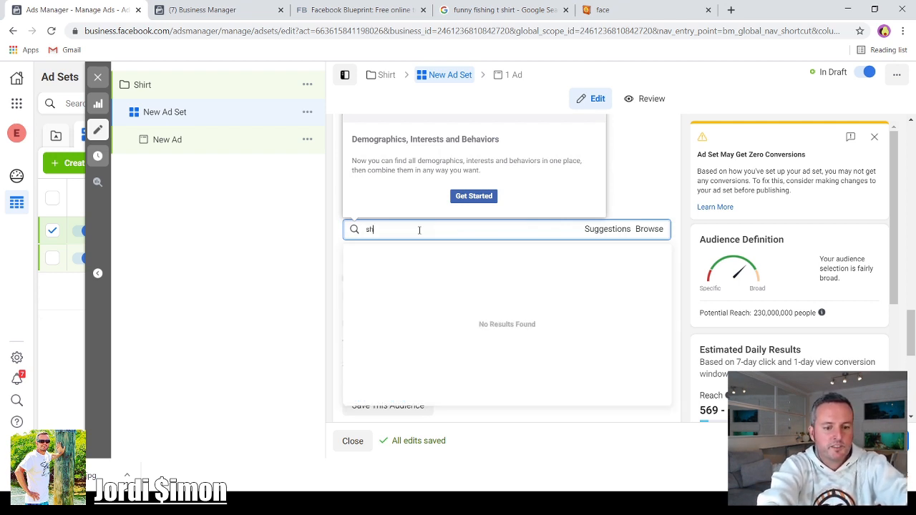
{"action": "type", "text": "irt"}
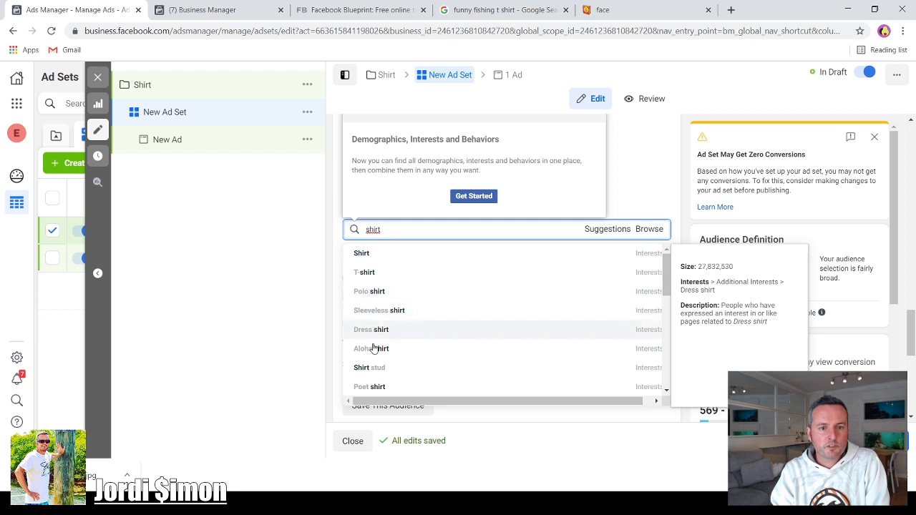
{"action": "scroll", "coordinate": [382, 356], "scroll_direction": "down", "scroll_amount": 5}
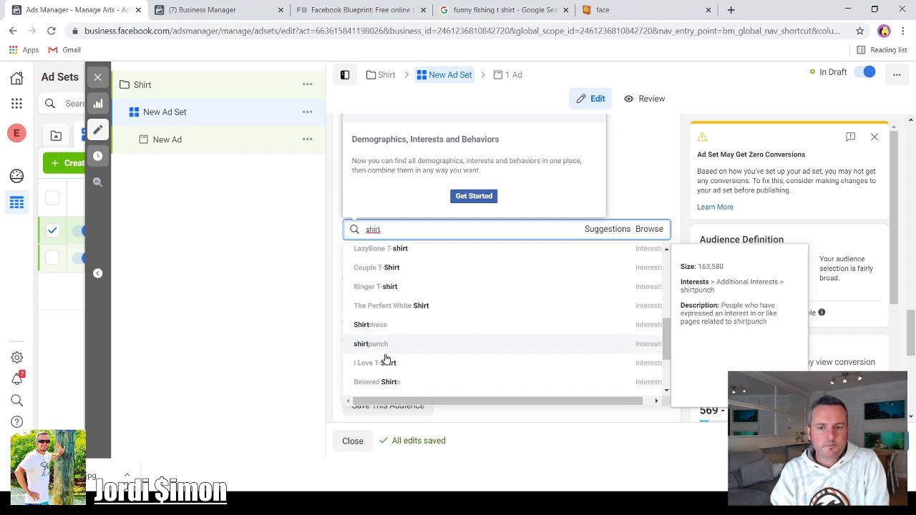
{"action": "scroll", "coordinate": [385, 357], "scroll_direction": "up", "scroll_amount": 8}
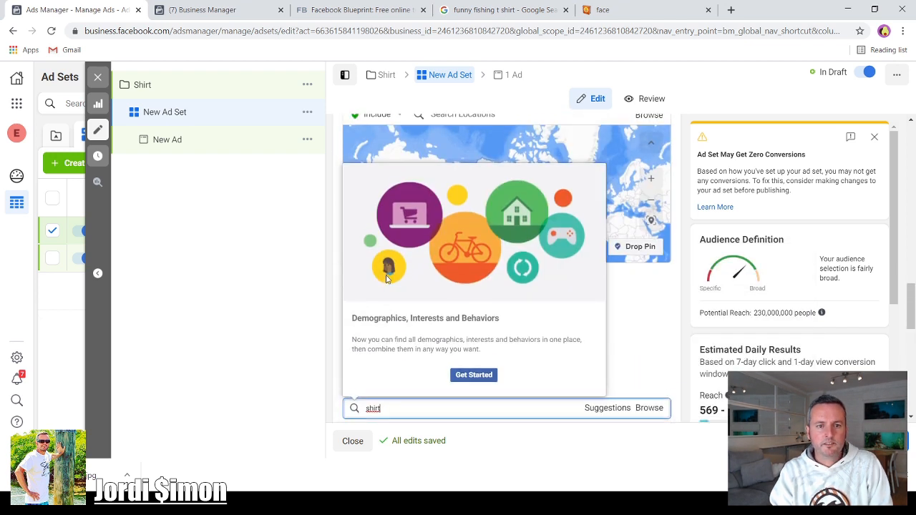
{"action": "scroll", "coordinate": [365, 272], "scroll_direction": "down", "scroll_amount": 3}
{"action": "left_click", "coordinate": [365, 272]}
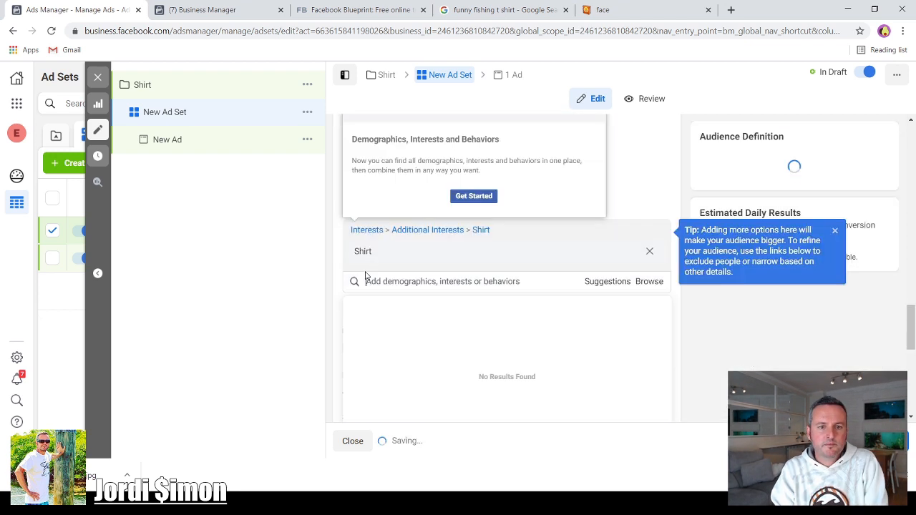
- Browse the suggested interests for detailed targeting
{"action": "left_click", "coordinate": [602, 285]}
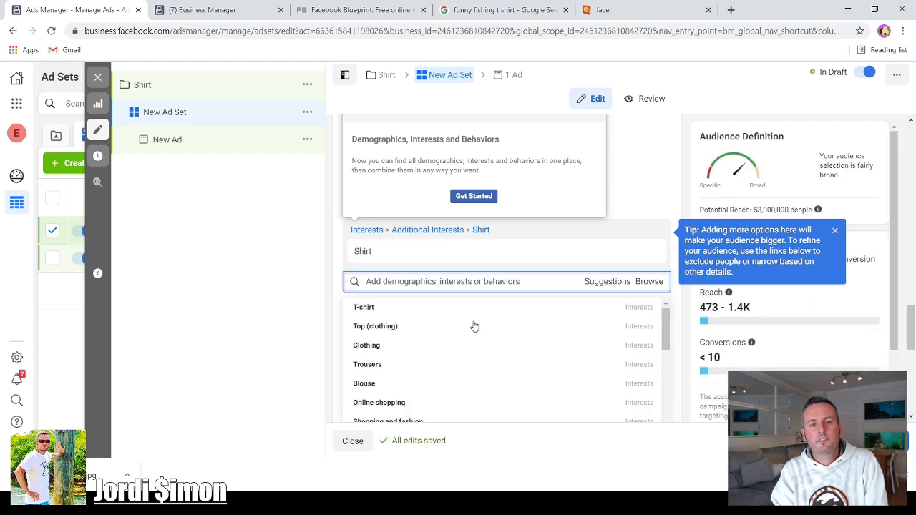
{"action": "scroll", "coordinate": [377, 368], "scroll_direction": "down", "scroll_amount": 2}
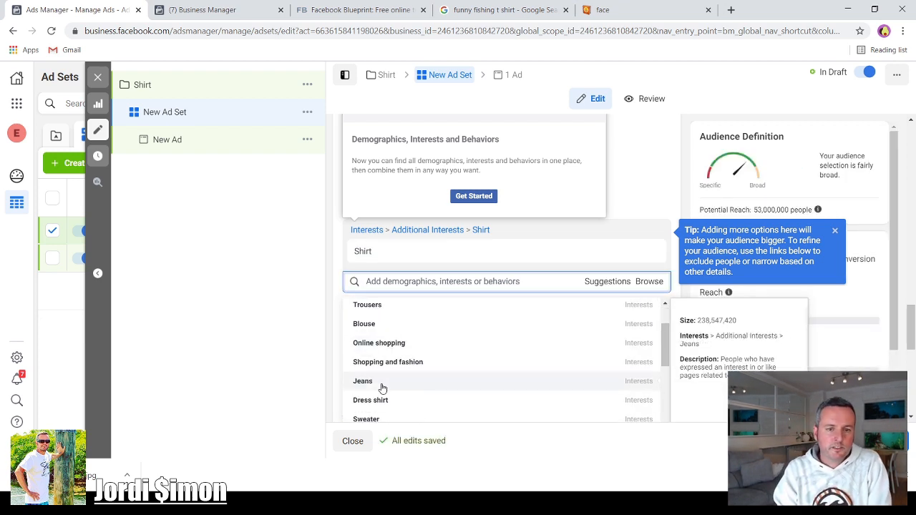
{"action": "scroll", "coordinate": [383, 387], "scroll_direction": "down", "scroll_amount": 5}
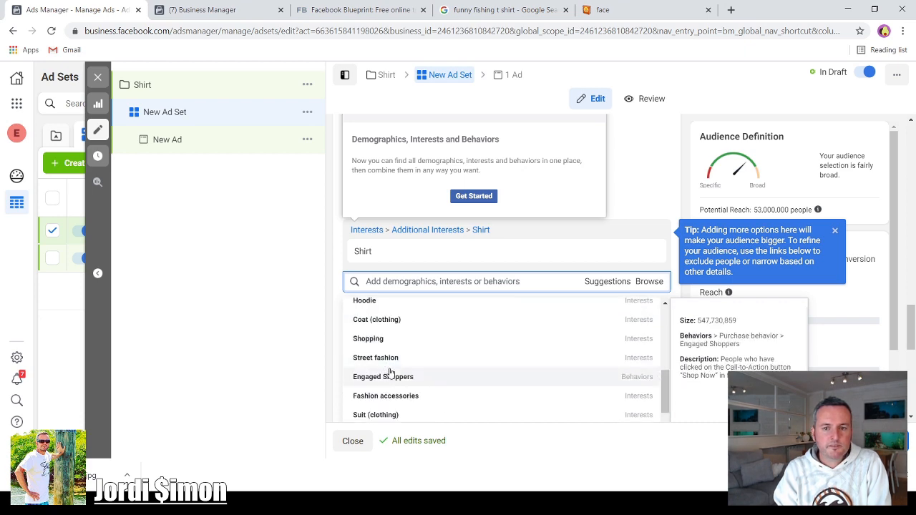
{"action": "scroll", "coordinate": [388, 372], "scroll_direction": "up", "scroll_amount": 10}
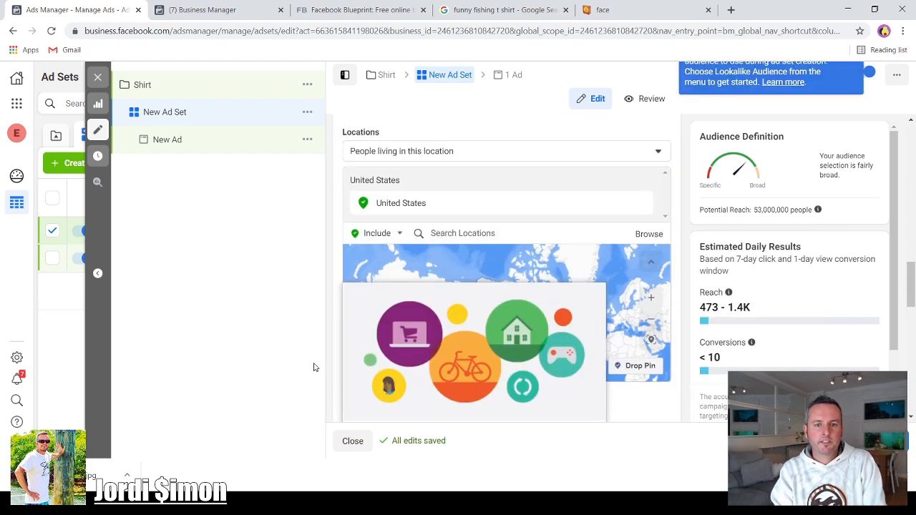
{"action": "scroll", "coordinate": [356, 403], "scroll_direction": "down", "scroll_amount": 8}
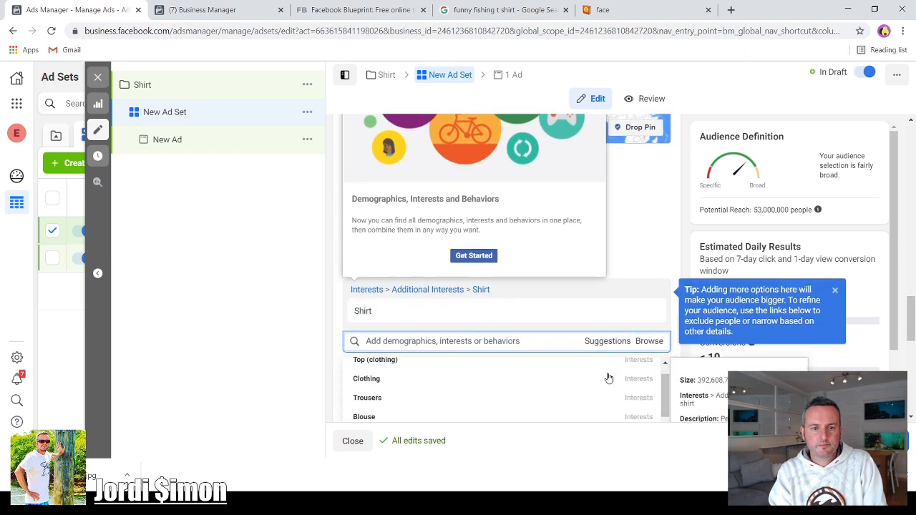
{"action": "scroll", "coordinate": [357, 387], "scroll_direction": "down", "scroll_amount": 2}
{"action": "scroll", "coordinate": [336, 372], "scroll_direction": "down", "scroll_amount": 4}
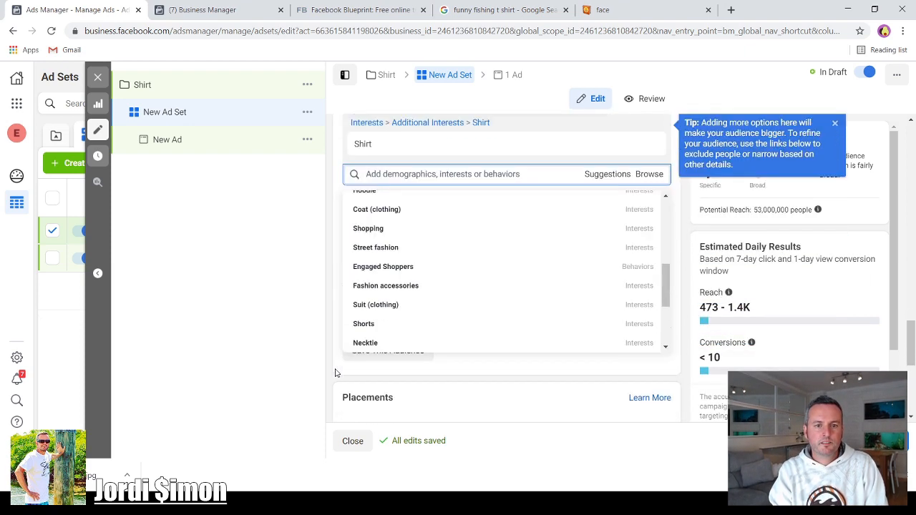
{"action": "scroll", "coordinate": [335, 372], "scroll_direction": "down", "scroll_amount": 4}
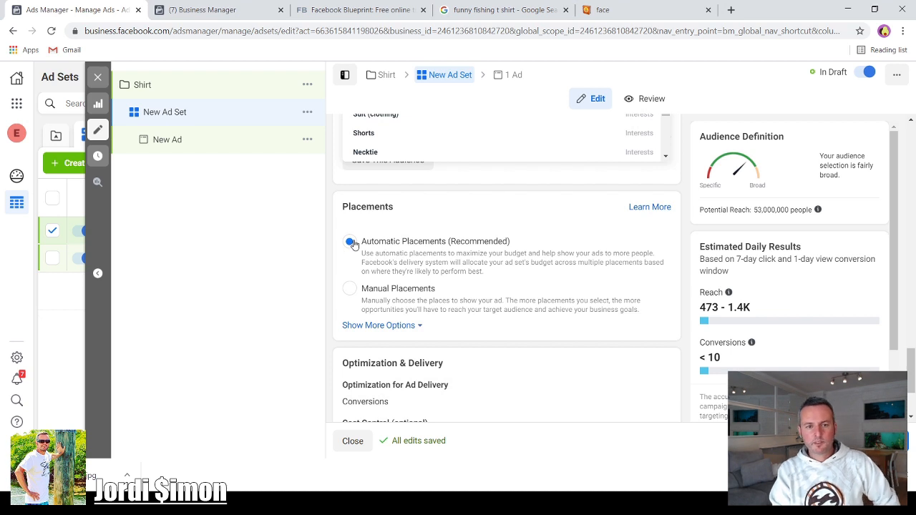
- Switch the ad set's placements to Manual Placements
{"action": "left_click", "coordinate": [350, 291]}
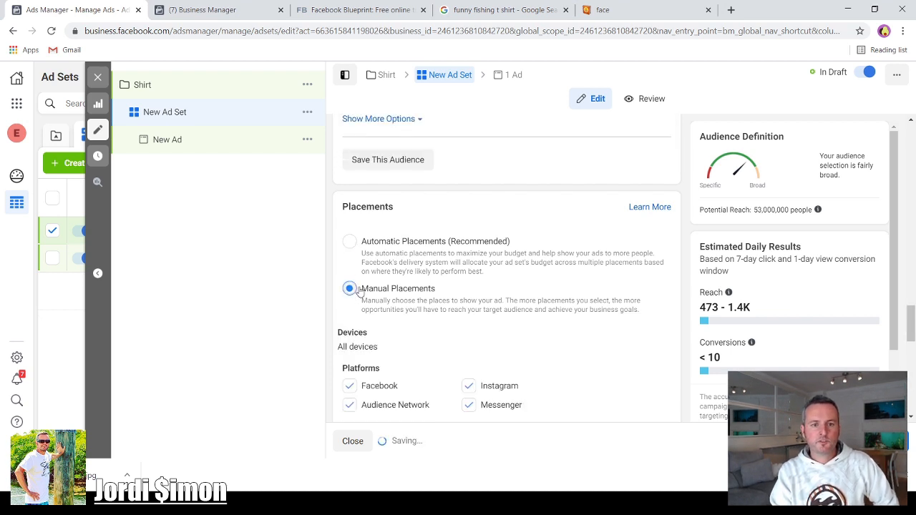
{"action": "scroll", "coordinate": [572, 258], "scroll_direction": "down", "scroll_amount": 3}
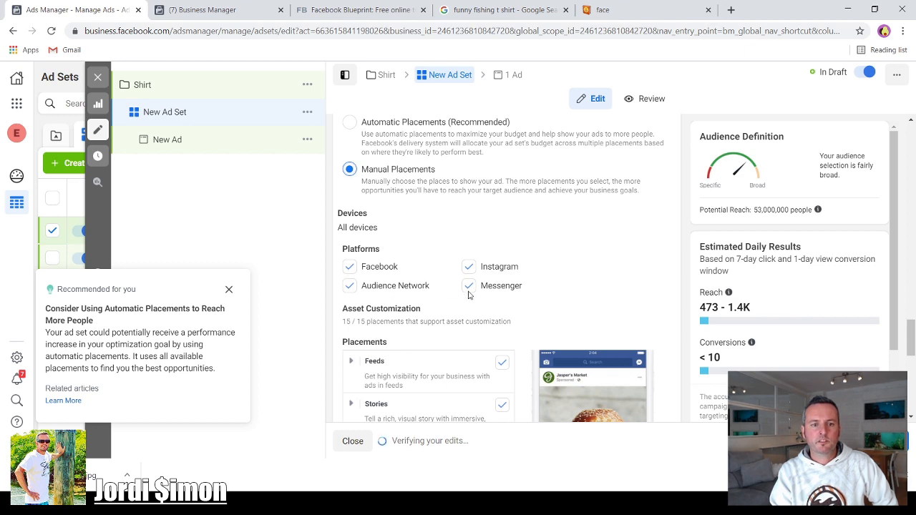
{"action": "scroll", "coordinate": [466, 293], "scroll_direction": "down", "scroll_amount": 1}
{"action": "scroll", "coordinate": [522, 308], "scroll_direction": "up", "scroll_amount": 2}
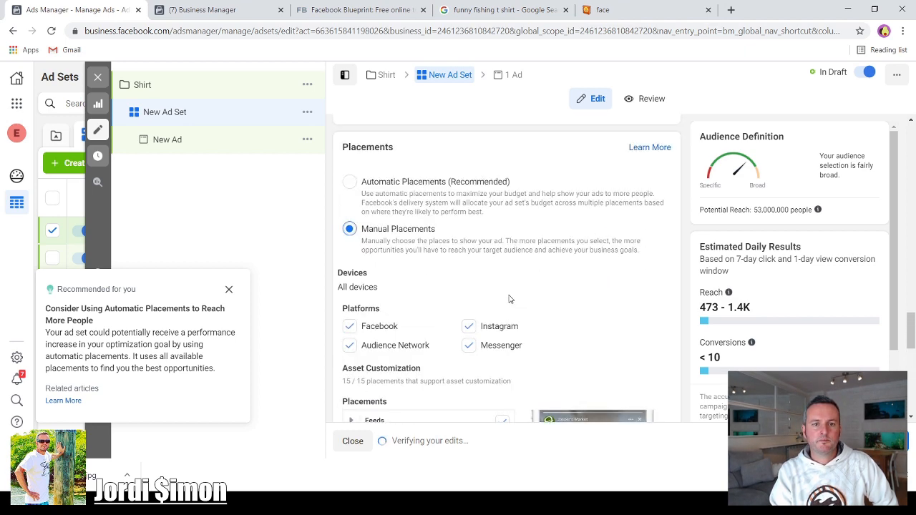
- Switch the ad set's placements back to Automatic Placements and expand the additional optimization and delivery options
{"action": "left_click", "coordinate": [351, 183]}
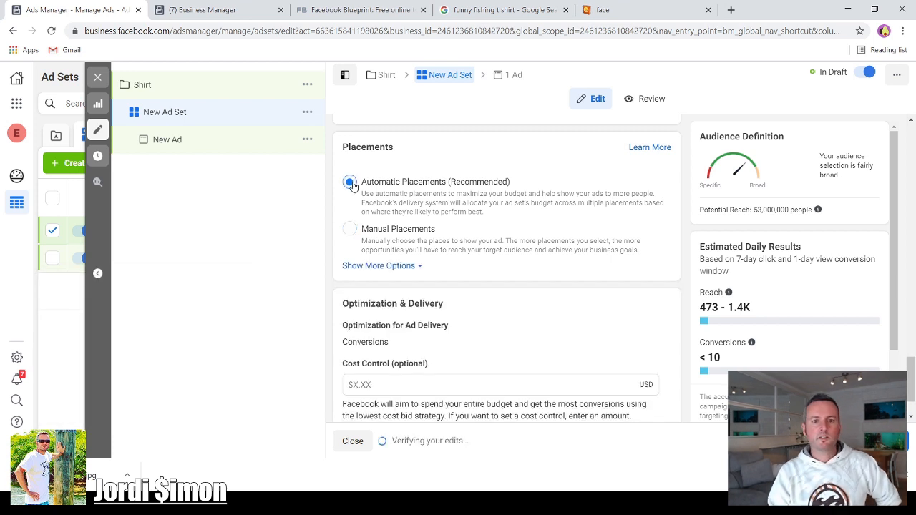
{"action": "scroll", "coordinate": [486, 239], "scroll_direction": "down", "scroll_amount": 1}
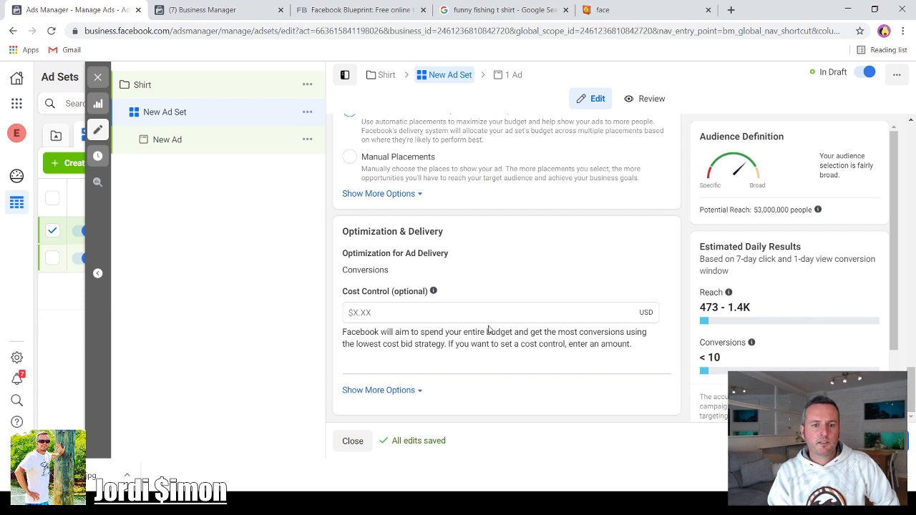
{"action": "left_click", "coordinate": [405, 391]}
{"action": "scroll", "coordinate": [483, 383], "scroll_direction": "down", "scroll_amount": 1}
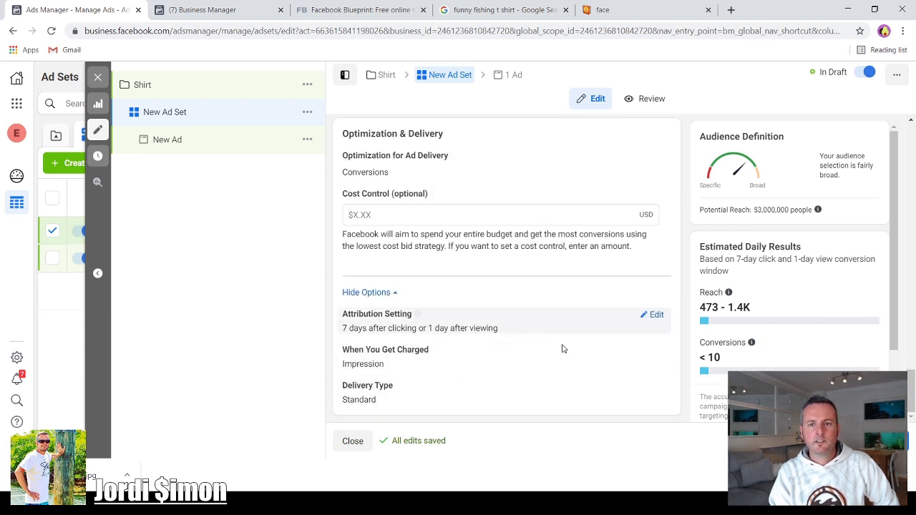
- Rename the ad set as US Shirt 18-65+ 53M
{"action": "scroll", "coordinate": [564, 351], "scroll_direction": "up", "scroll_amount": 5}
{"action": "scroll", "coordinate": [581, 328], "scroll_direction": "up", "scroll_amount": 15}
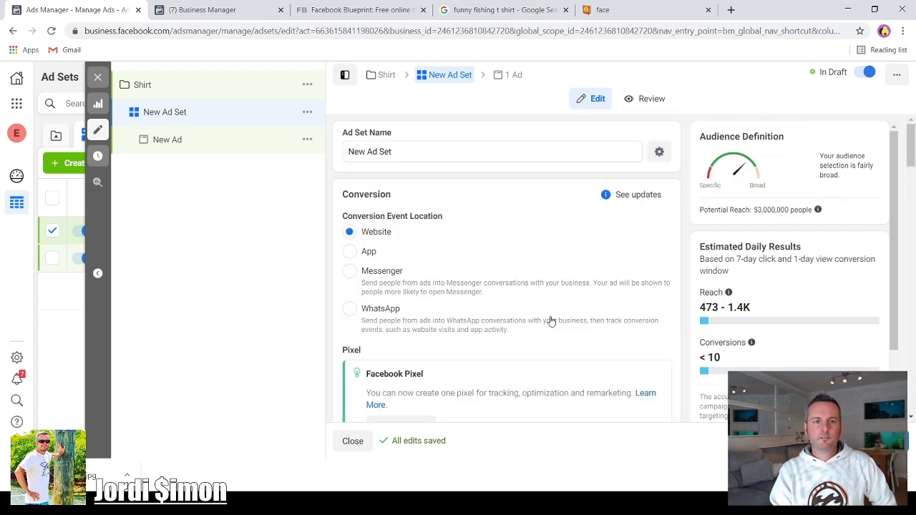
{"action": "left_click_drag", "start_coordinate": [392, 151], "coordinate": [350, 147]}
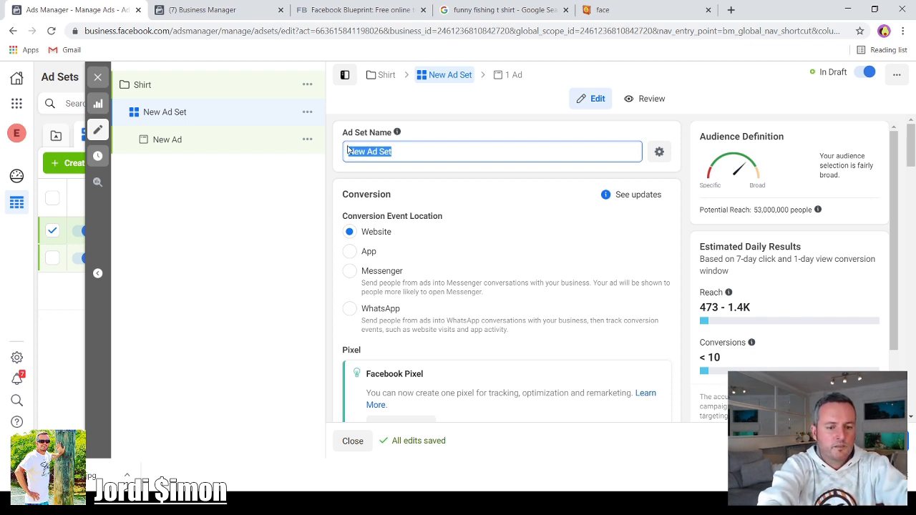
{"action": "key", "text": "BackSpace"}
{"action": "type", "text": "S Shirt 18-6"}
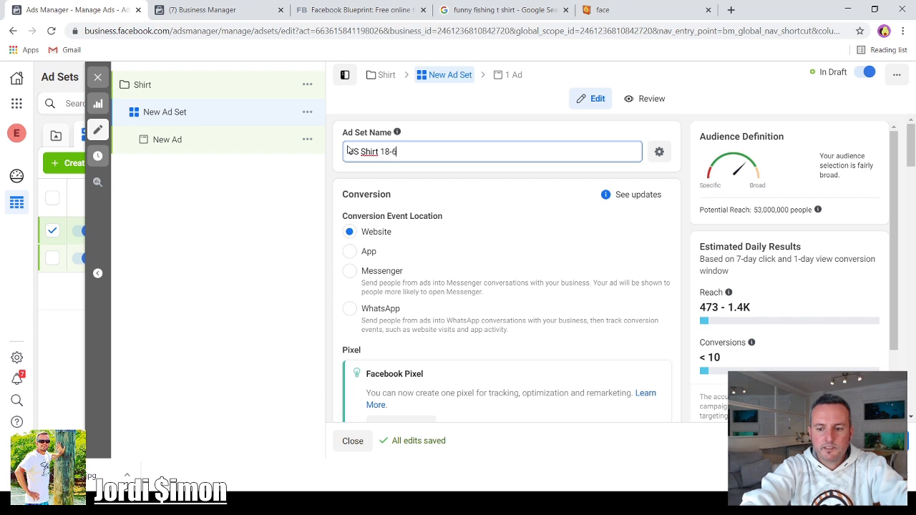
{"action": "type", "text": "5"}
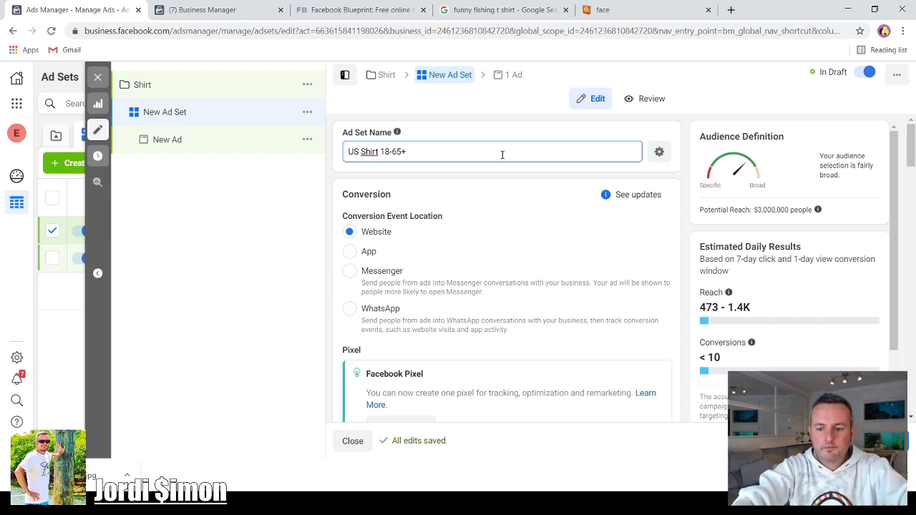
{"action": "type", "text": "+ 53"}
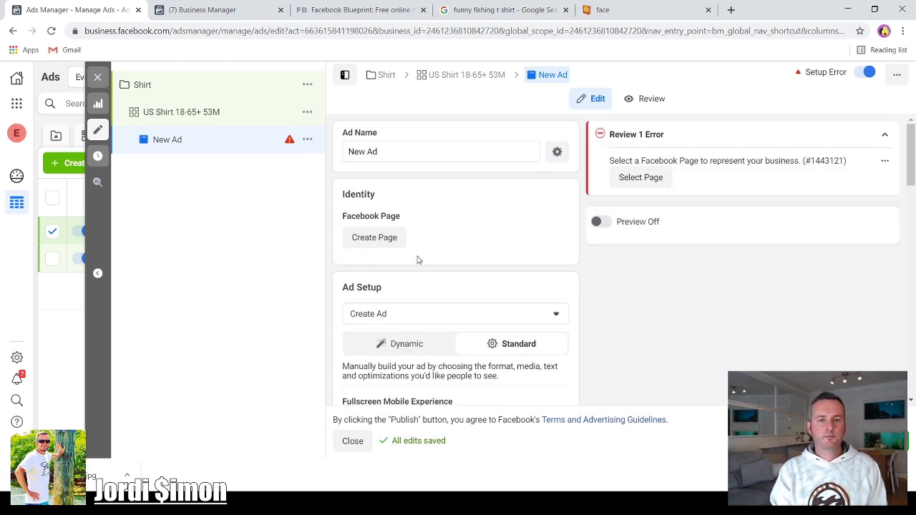
- Add the Funny Shirt.jpg image from the account images as the ad's media, keeping the default crops
{"action": "scroll", "coordinate": [418, 260], "scroll_direction": "down", "scroll_amount": 1}
{"action": "scroll", "coordinate": [407, 251], "scroll_direction": "down", "scroll_amount": 2}
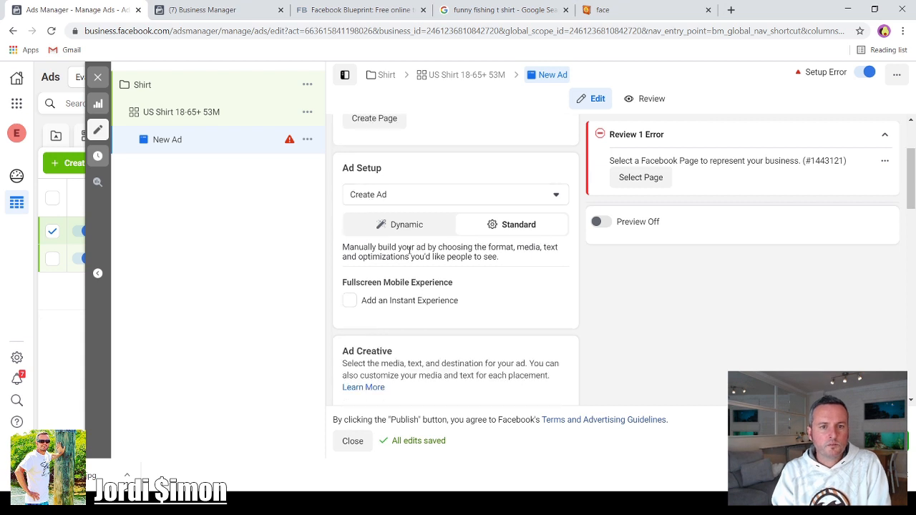
{"action": "scroll", "coordinate": [411, 259], "scroll_direction": "down", "scroll_amount": 3}
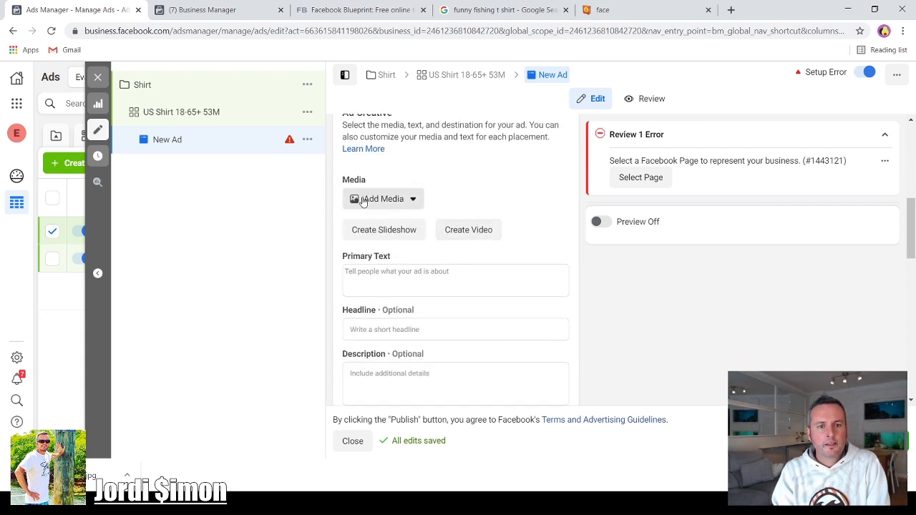
{"action": "left_click", "coordinate": [412, 200]}
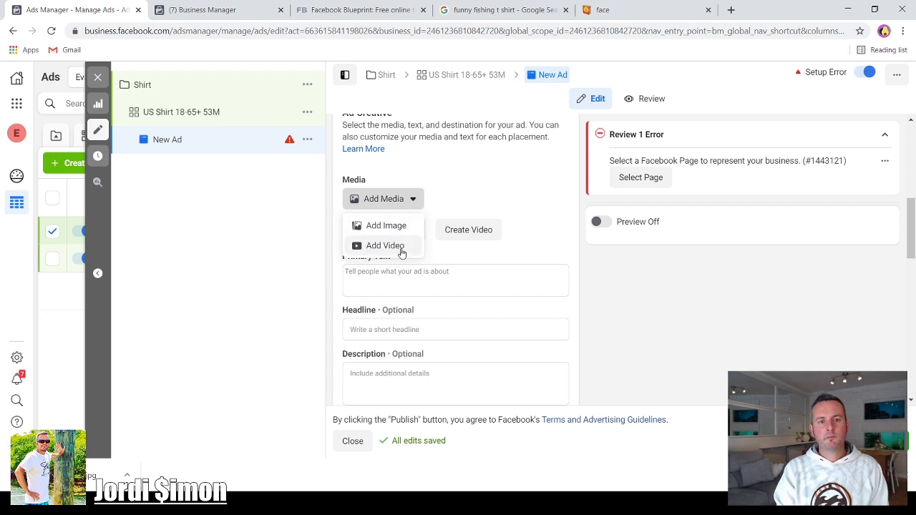
{"action": "left_click", "coordinate": [393, 228]}
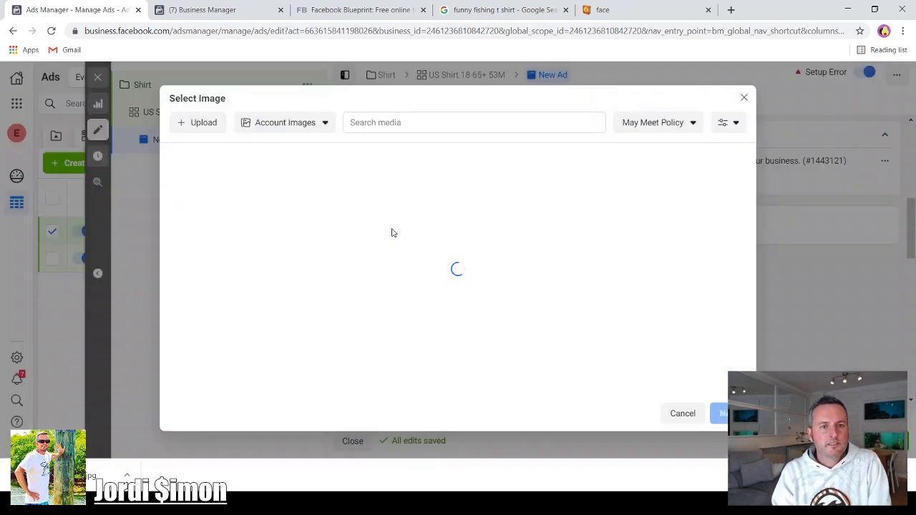
{"action": "left_click", "coordinate": [208, 184]}
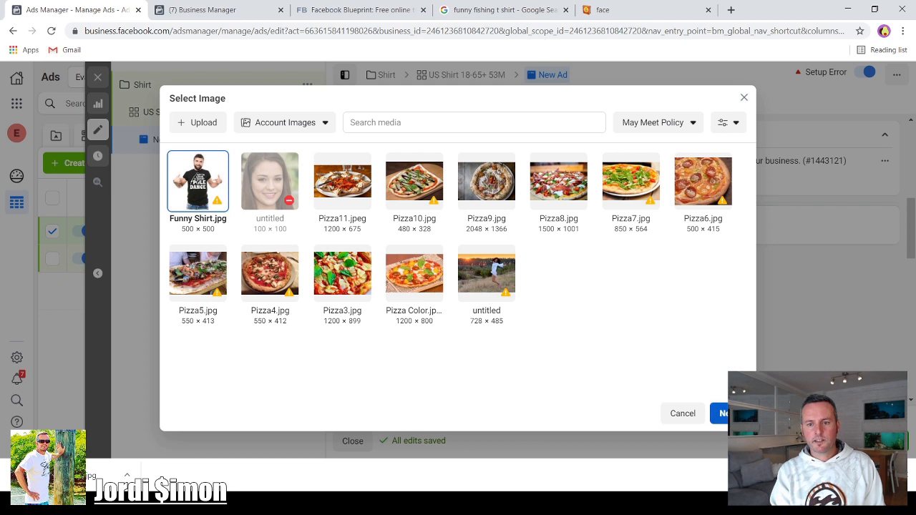
{"action": "left_click", "coordinate": [719, 413]}
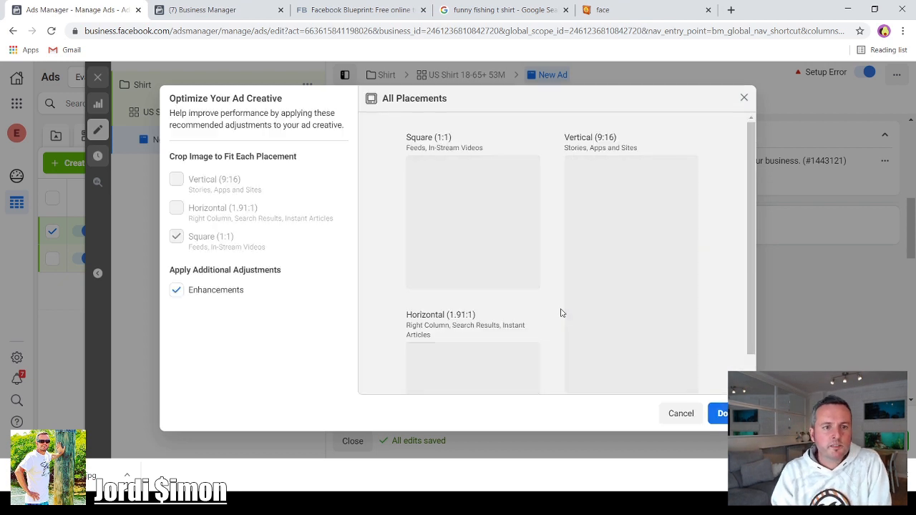
{"action": "left_click", "coordinate": [709, 413]}
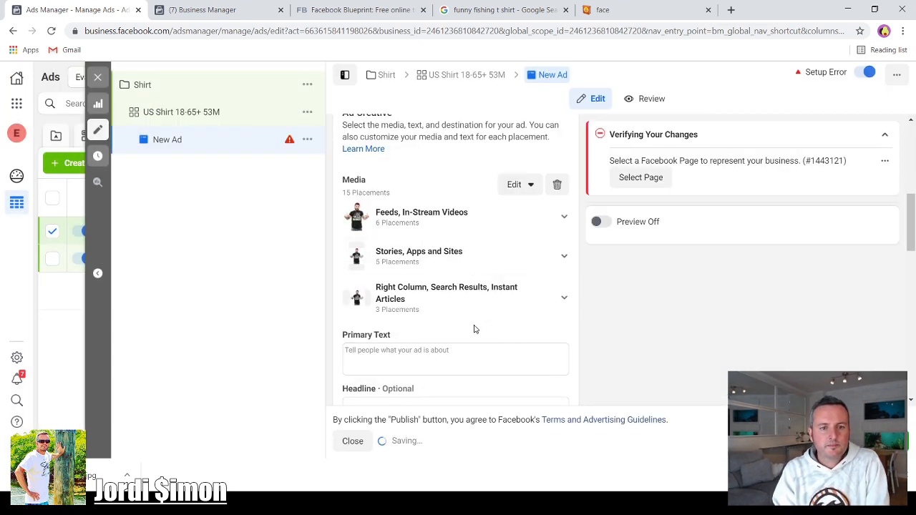
- Turn on the ad preview
{"action": "scroll", "coordinate": [474, 329], "scroll_direction": "down", "scroll_amount": 2}
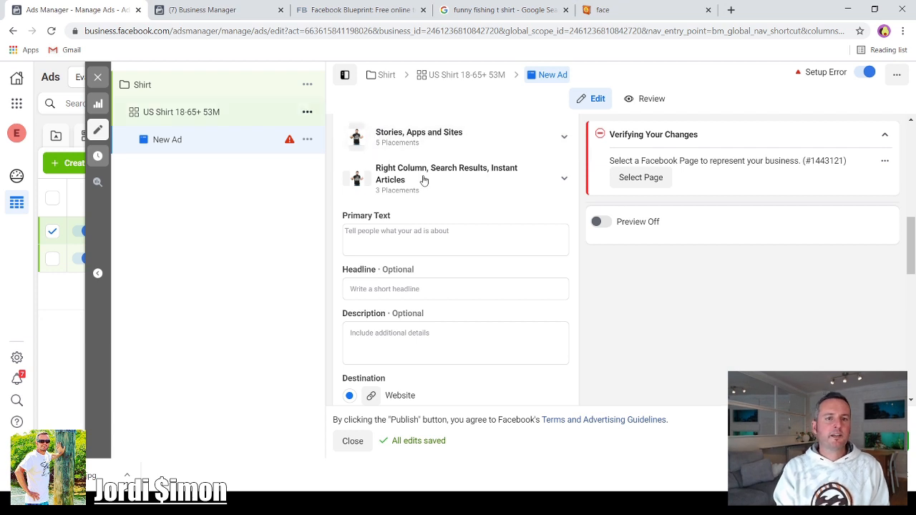
{"action": "scroll", "coordinate": [453, 241], "scroll_direction": "up", "scroll_amount": 5}
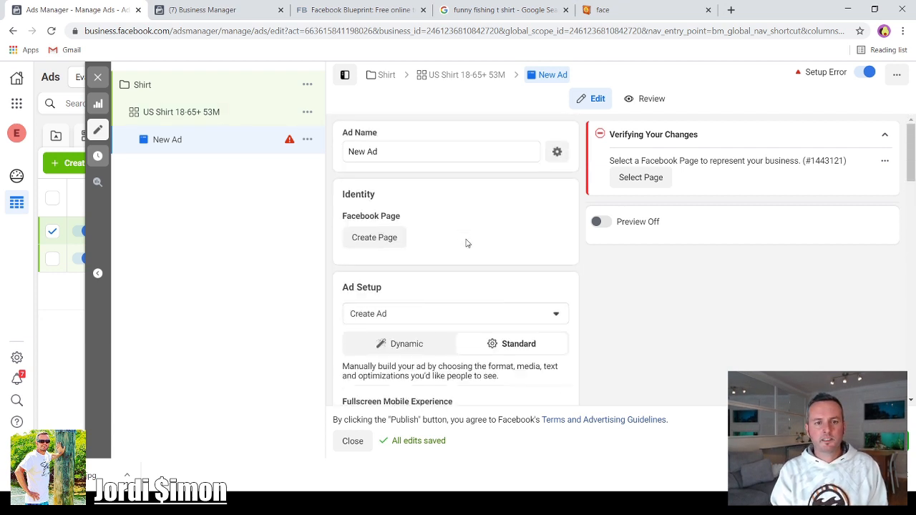
{"action": "scroll", "coordinate": [465, 243], "scroll_direction": "down", "scroll_amount": 1}
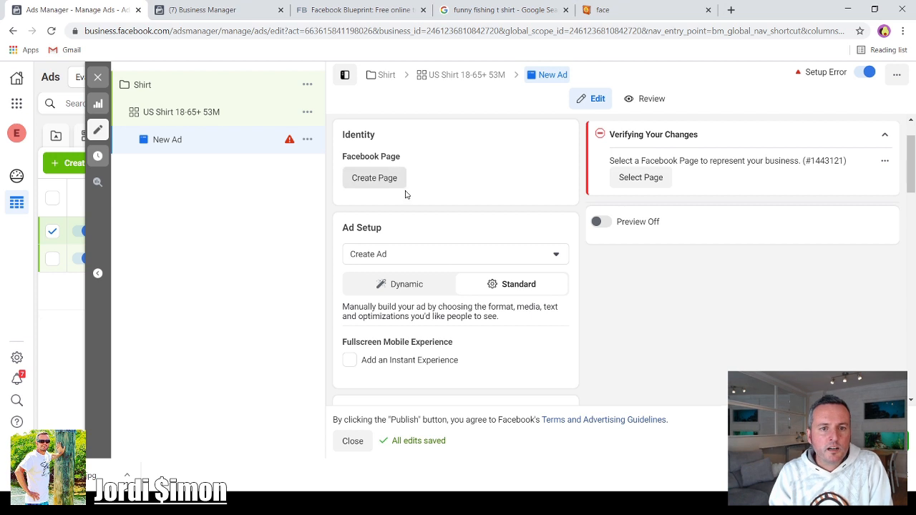
{"action": "scroll", "coordinate": [490, 237], "scroll_direction": "down", "scroll_amount": 1}
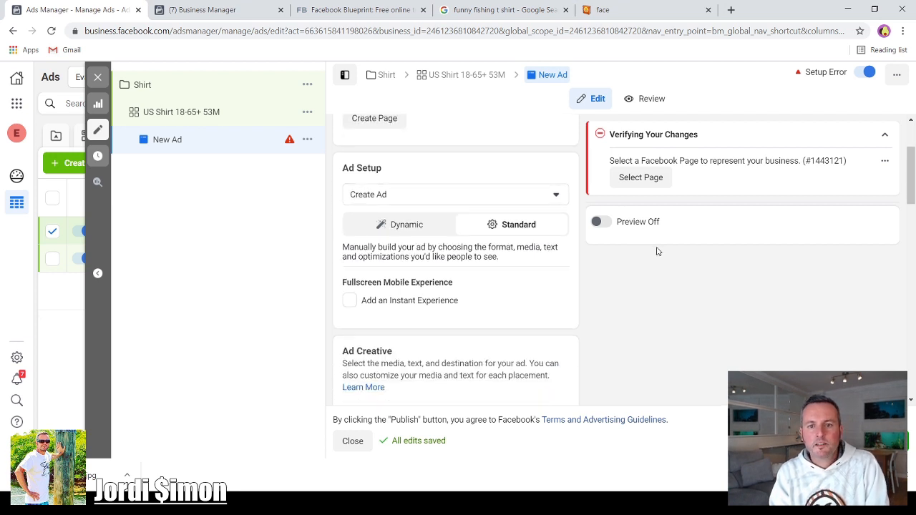
{"action": "left_click", "coordinate": [633, 225]}
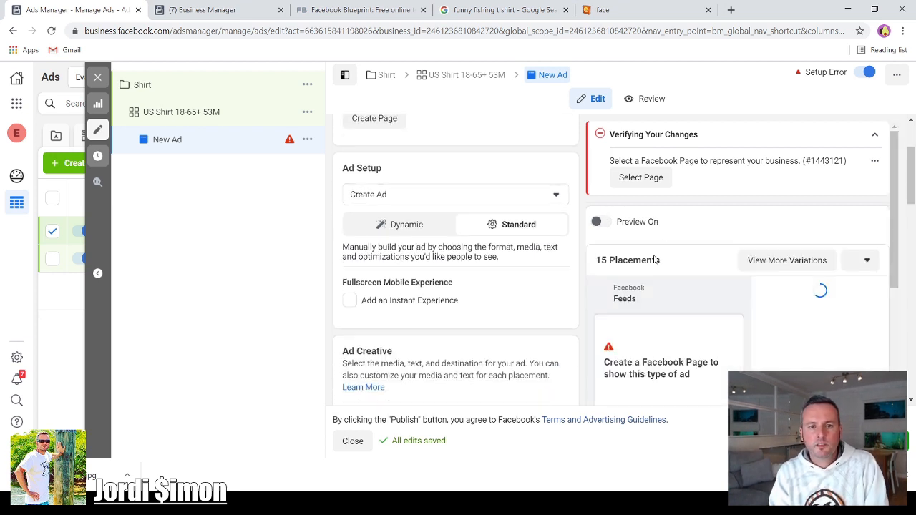
- Enter the ad's primary text as "Get this funny T Shirt" with "On Sale Now" on a second line
{"action": "scroll", "coordinate": [492, 330], "scroll_direction": "up", "scroll_amount": 2}
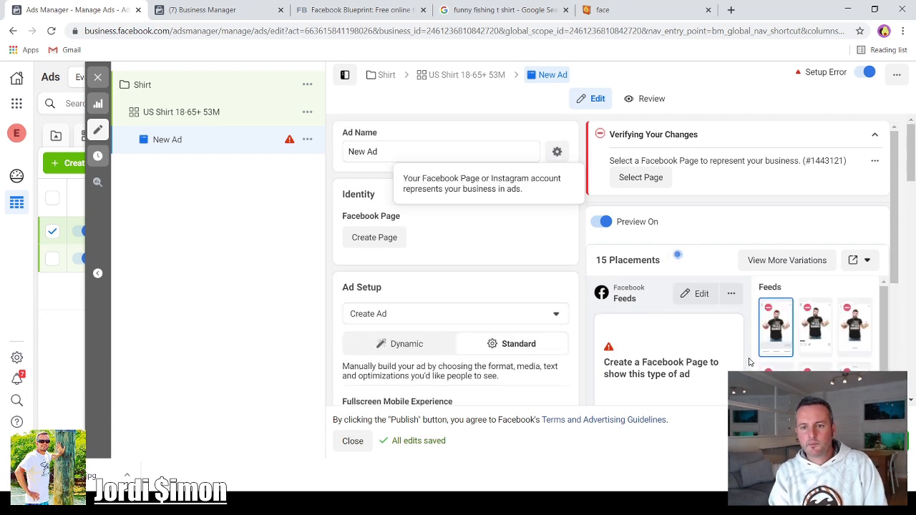
{"action": "scroll", "coordinate": [646, 351], "scroll_direction": "down", "scroll_amount": 2}
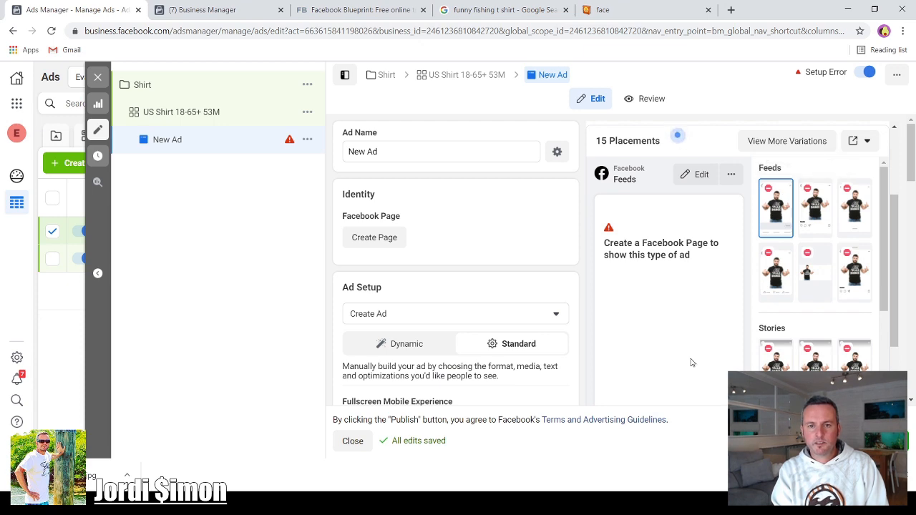
{"action": "scroll", "coordinate": [433, 294], "scroll_direction": "down", "scroll_amount": 5}
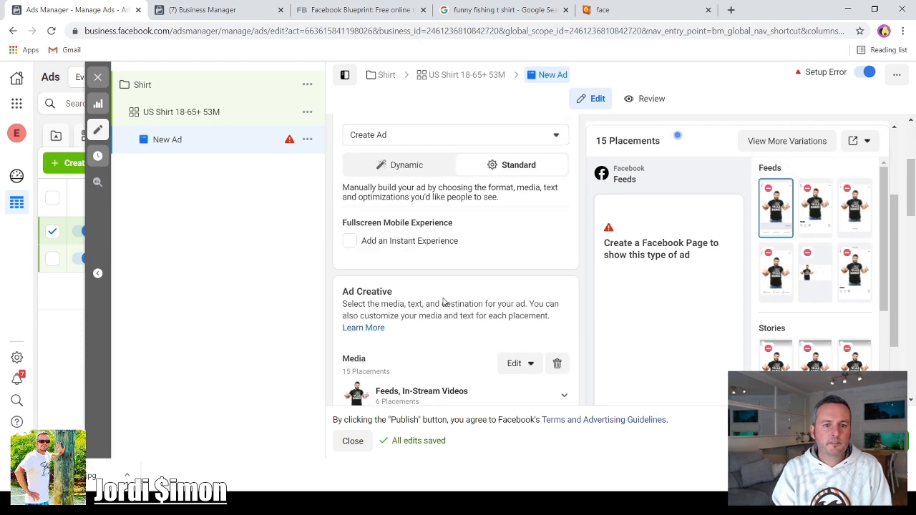
{"action": "scroll", "coordinate": [444, 311], "scroll_direction": "down", "scroll_amount": 4}
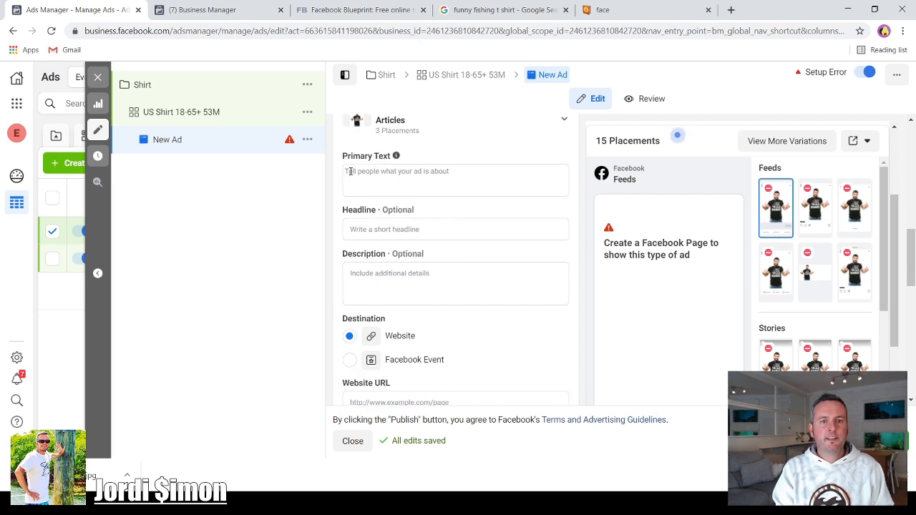
{"action": "left_click", "coordinate": [350, 171]}
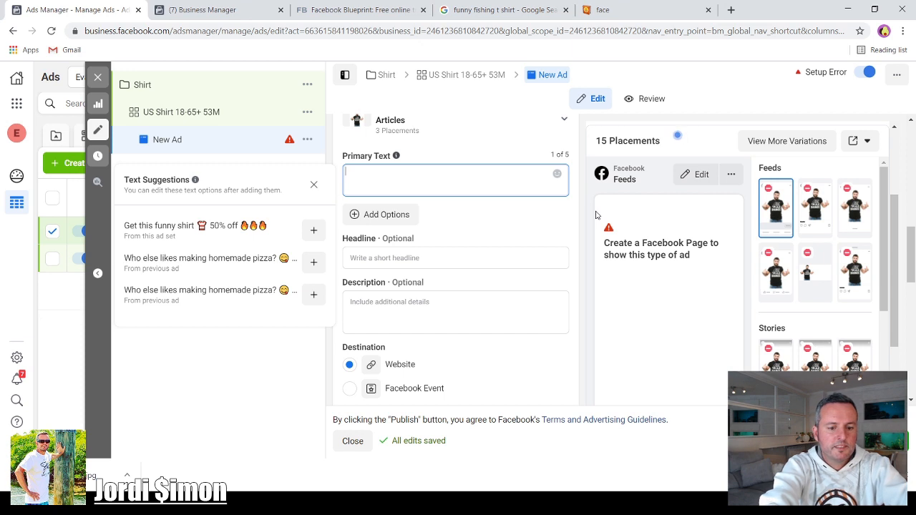
{"action": "type", "text": "et this funny"}
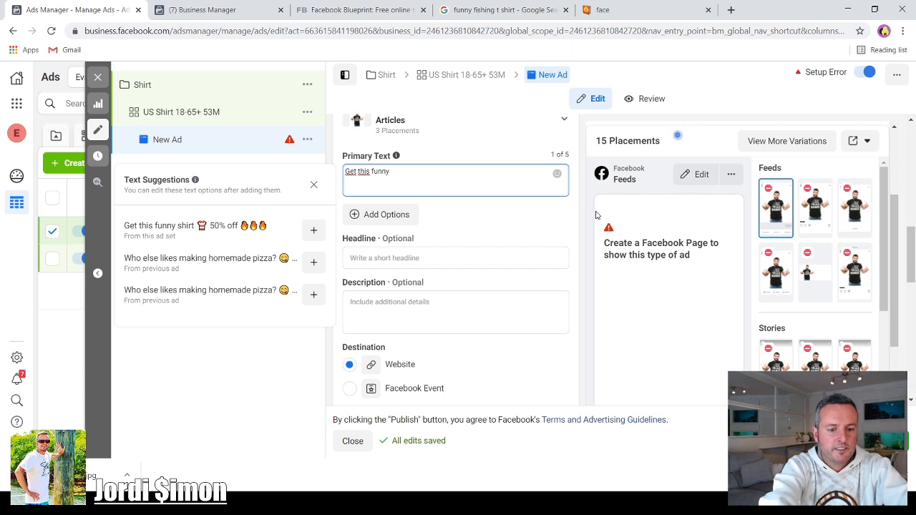
{"action": "type", "text": " T Shirt"}
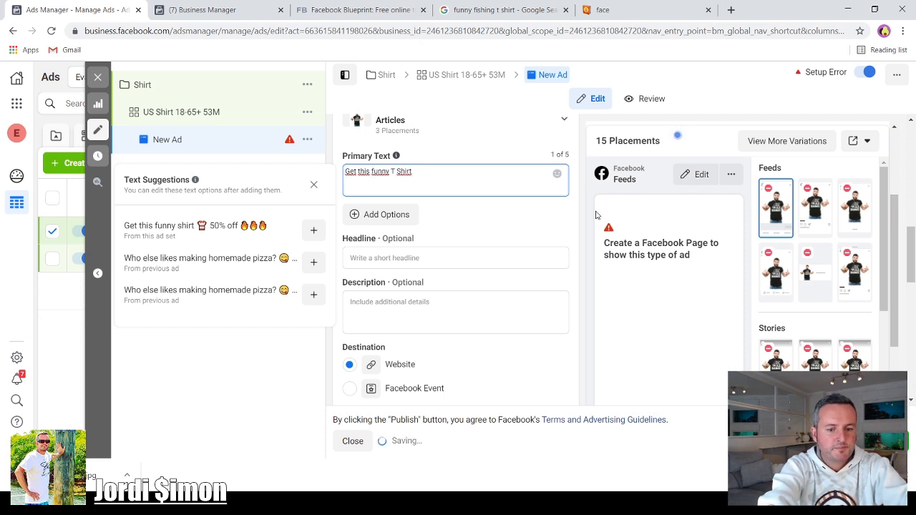
{"action": "key", "text": "Return"}
{"action": "type", "text": "On Slae"}
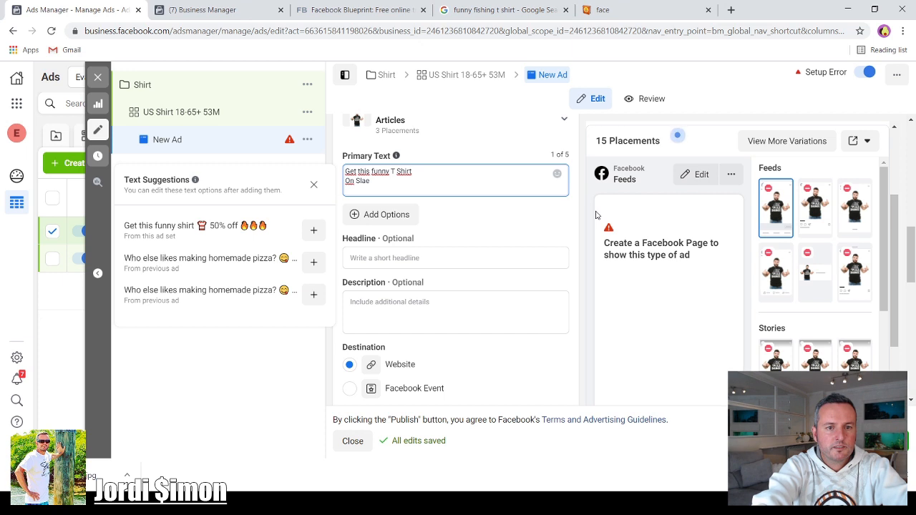
{"action": "key", "text": "BackSpace"}
{"action": "key", "text": "BackSpace"}
{"action": "key", "text": "BackSpace"}
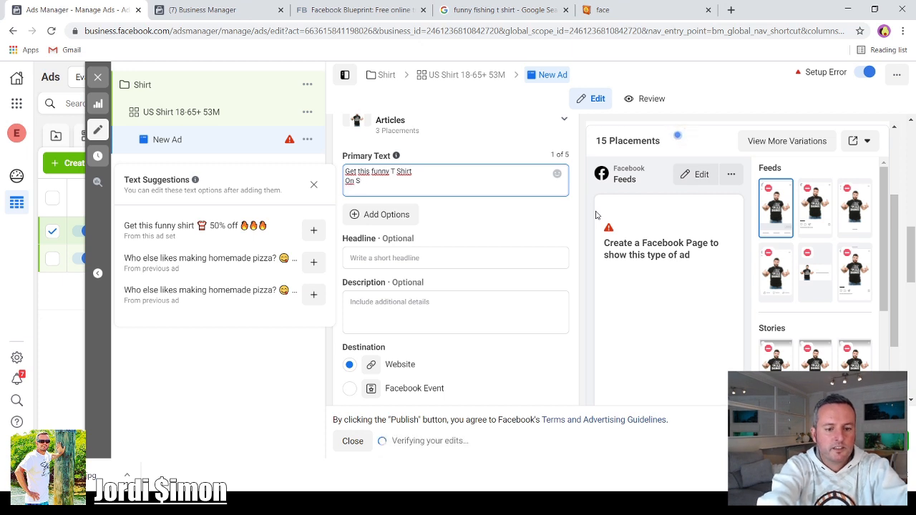
{"action": "type", "text": "n Sale Now"}
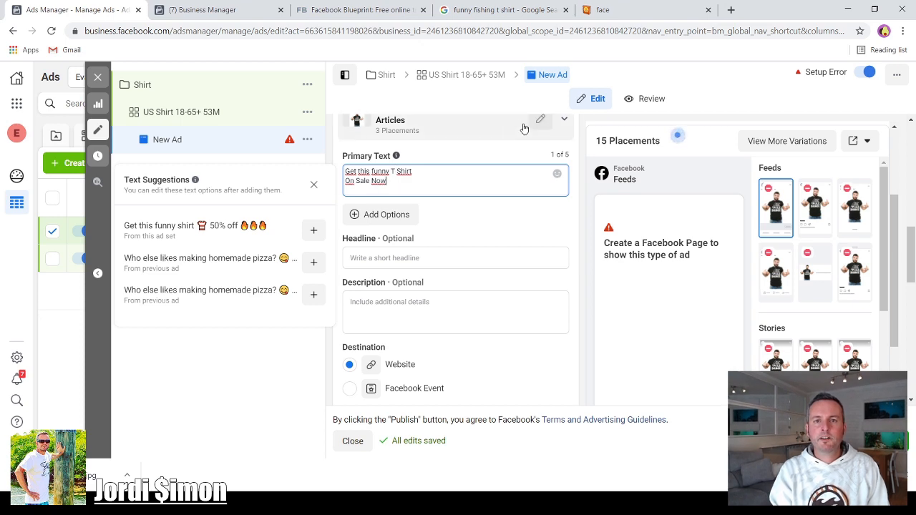
- Switch to the Emojipedia tab and search it for shirt emojis
{"action": "left_click", "coordinate": [506, 10]}
{"action": "left_click", "coordinate": [605, 11]}
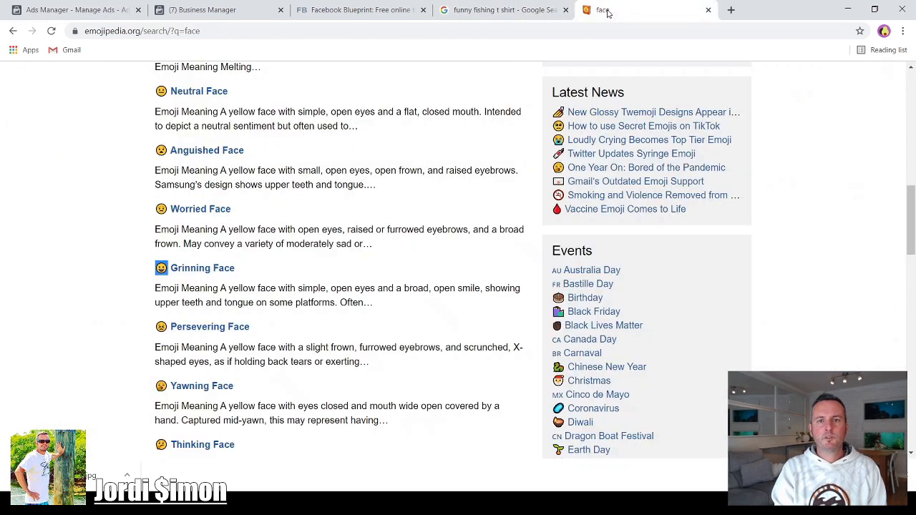
{"action": "scroll", "coordinate": [367, 171], "scroll_direction": "up", "scroll_amount": 15}
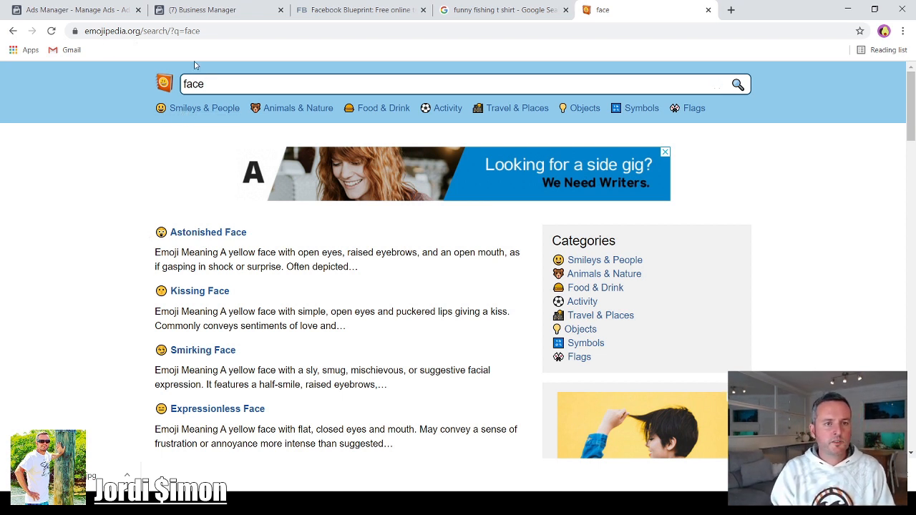
{"action": "double_click", "coordinate": [191, 83]}
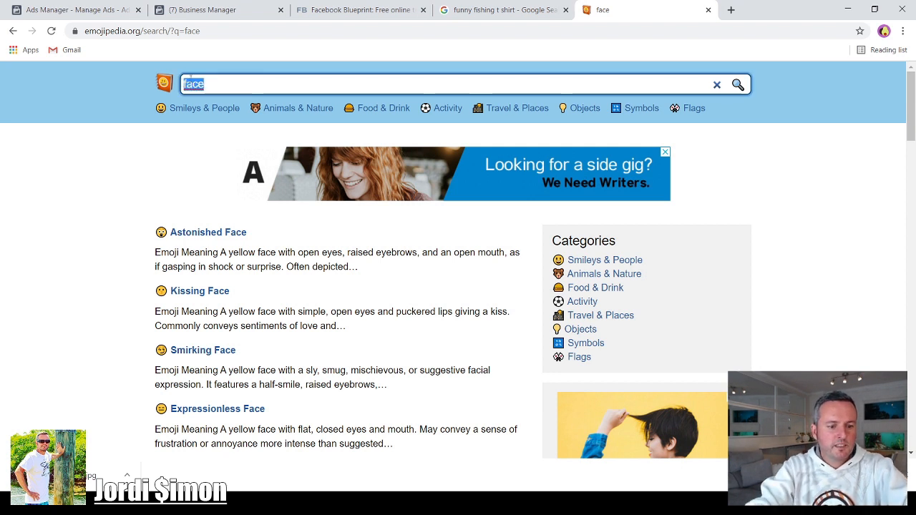
{"action": "type", "text": "shirt"}
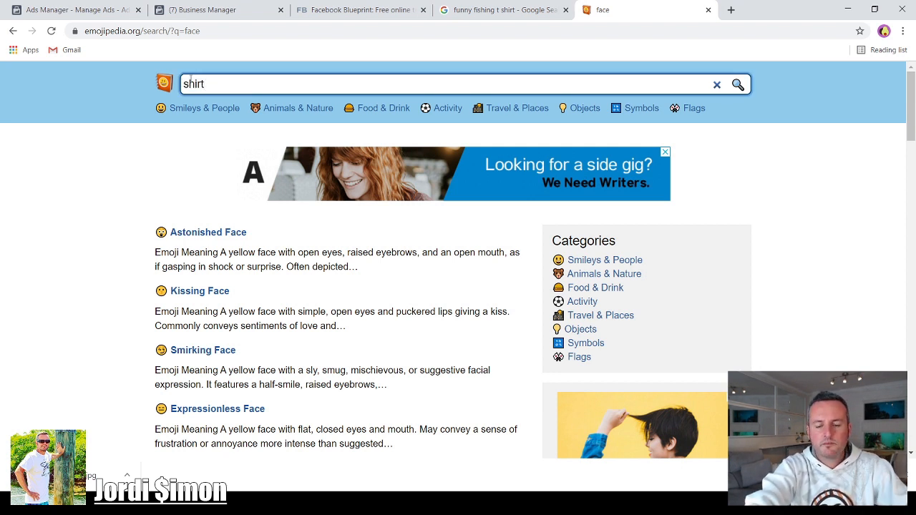
{"action": "key", "text": "Return"}
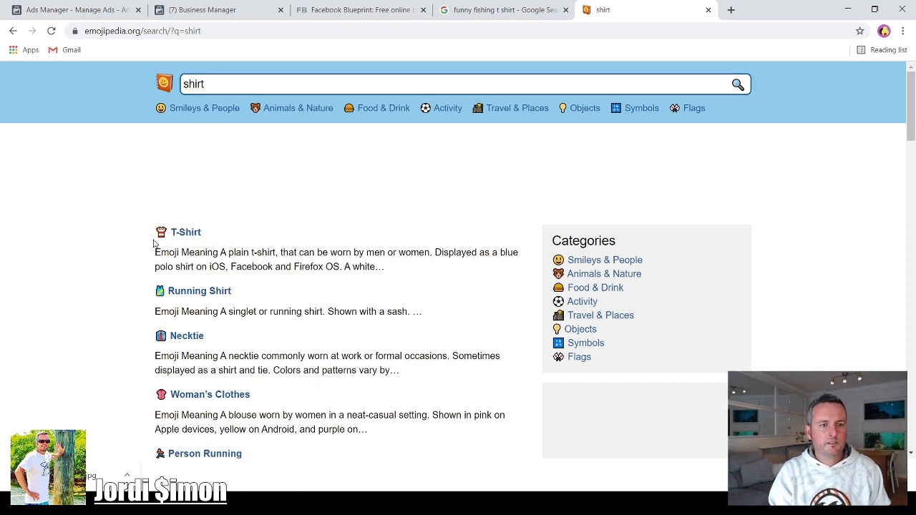
- Copy the T-Shirt emoji from Emojipedia and paste it at the end of the primary text's first line
{"action": "left_click_drag", "start_coordinate": [153, 243], "coordinate": [146, 231]}
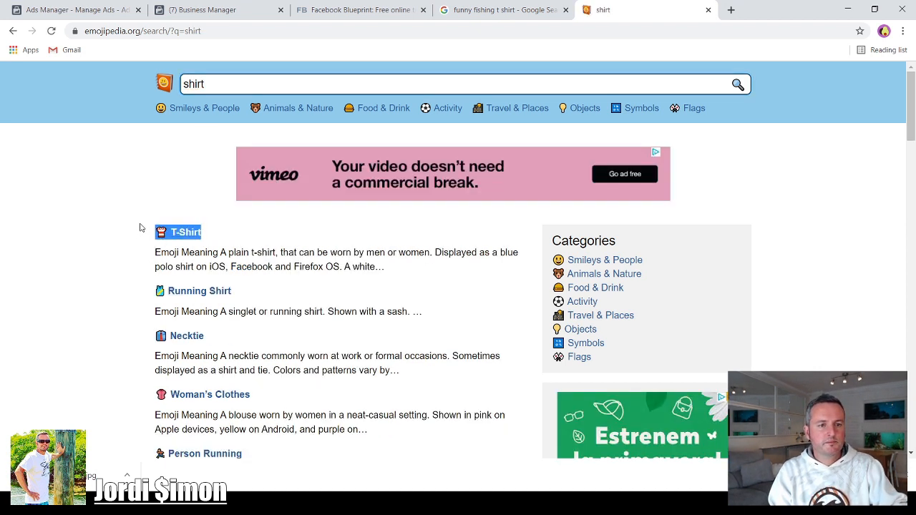
{"action": "left_click", "coordinate": [145, 238]}
{"action": "left_click_drag", "start_coordinate": [151, 235], "coordinate": [166, 233]}
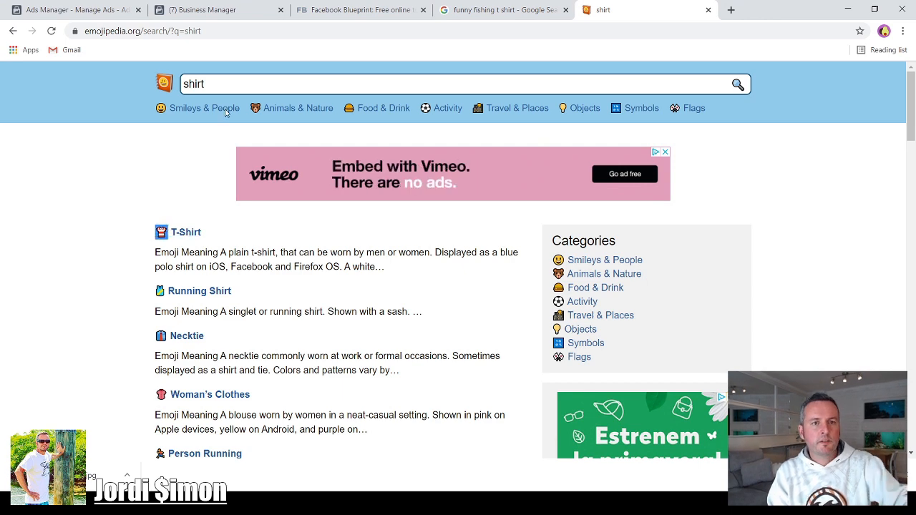
{"action": "left_click", "coordinate": [93, 10]}
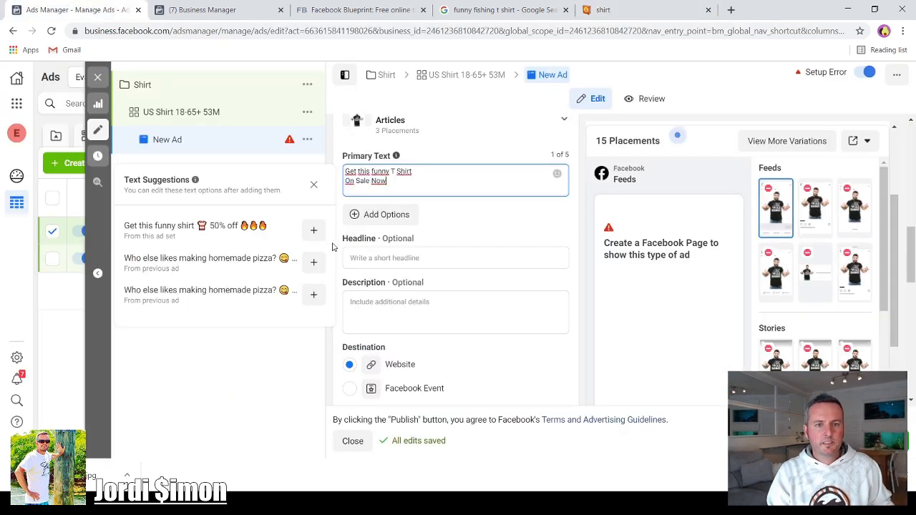
{"action": "left_click", "coordinate": [413, 170]}
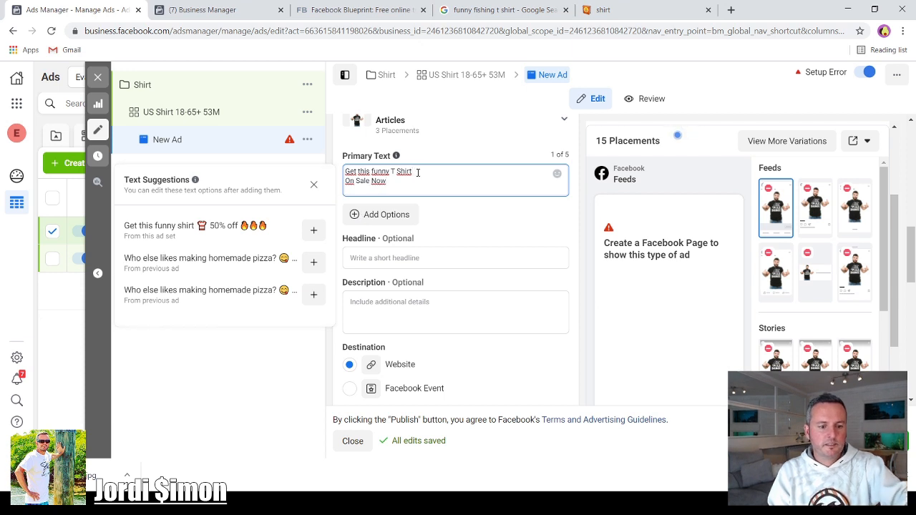
{"action": "type", "text": "👕"}
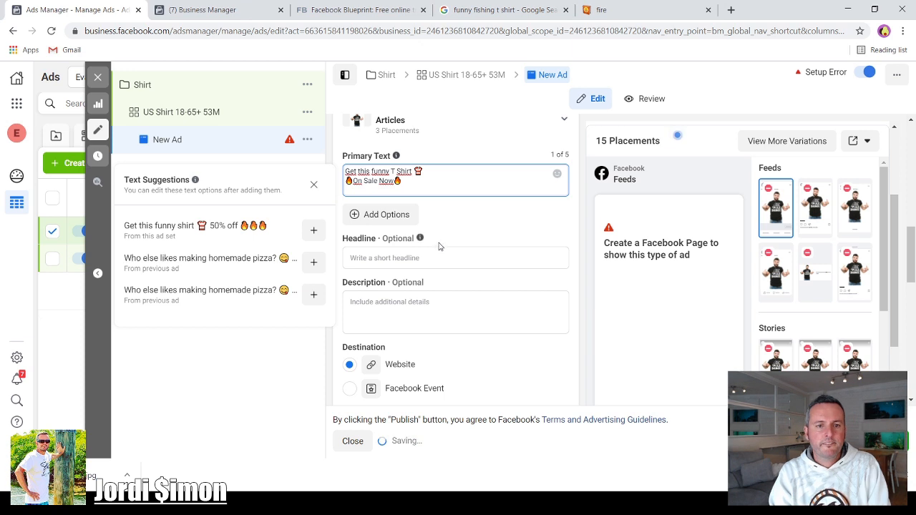
- Enter the headline "Funny Shirt" followed by a smiley emoji
{"action": "scroll", "coordinate": [449, 212], "scroll_direction": "down", "scroll_amount": 1}
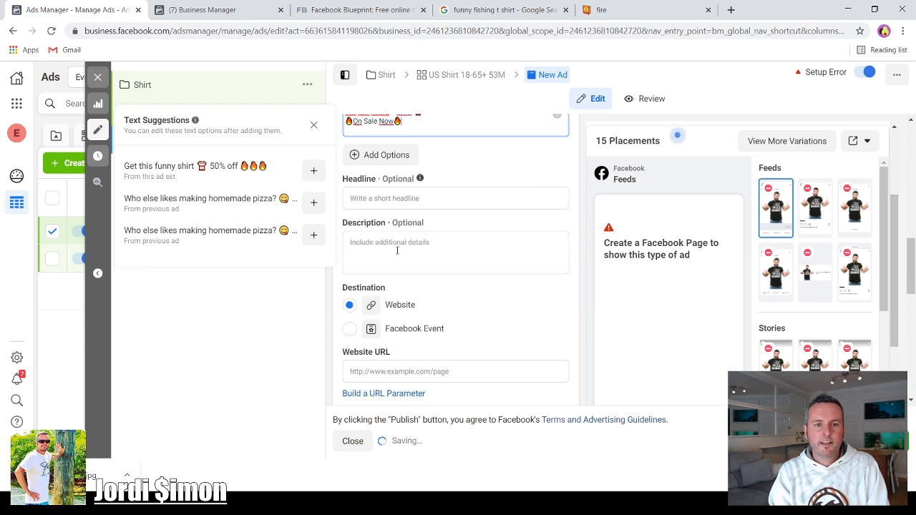
{"action": "left_click", "coordinate": [377, 198]}
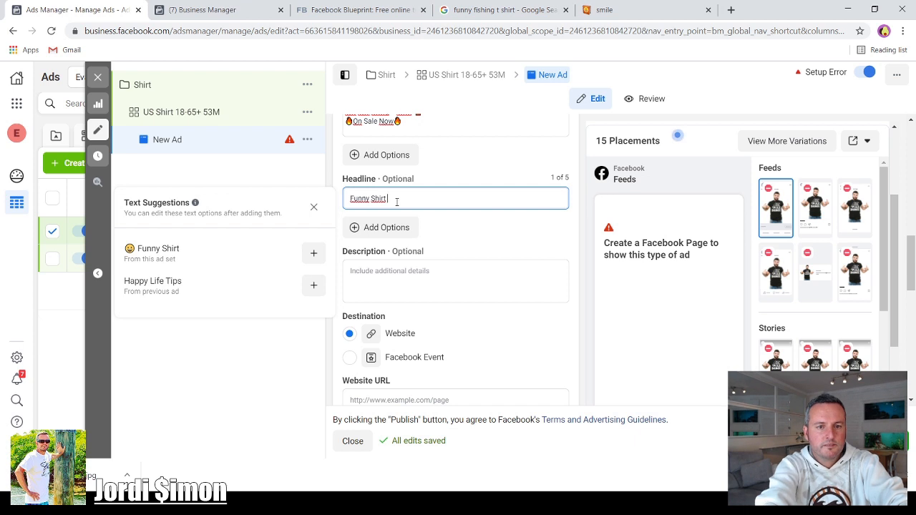
{"action": "type", "text": "😀"}
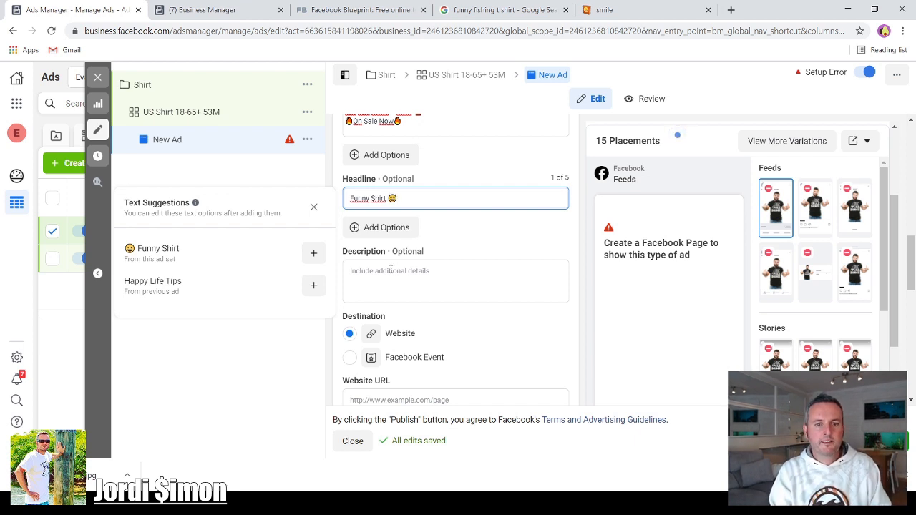
- Paste "Get this funny shirt at 50% OFF" as the ad's description
{"action": "left_click", "coordinate": [390, 270]}
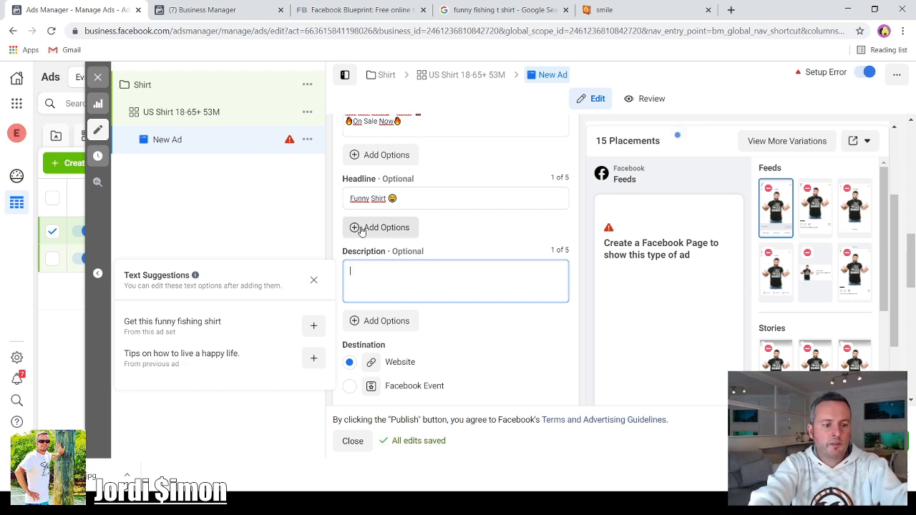
{"action": "type", "text": "Get this funny shirt at 50% OFF"}
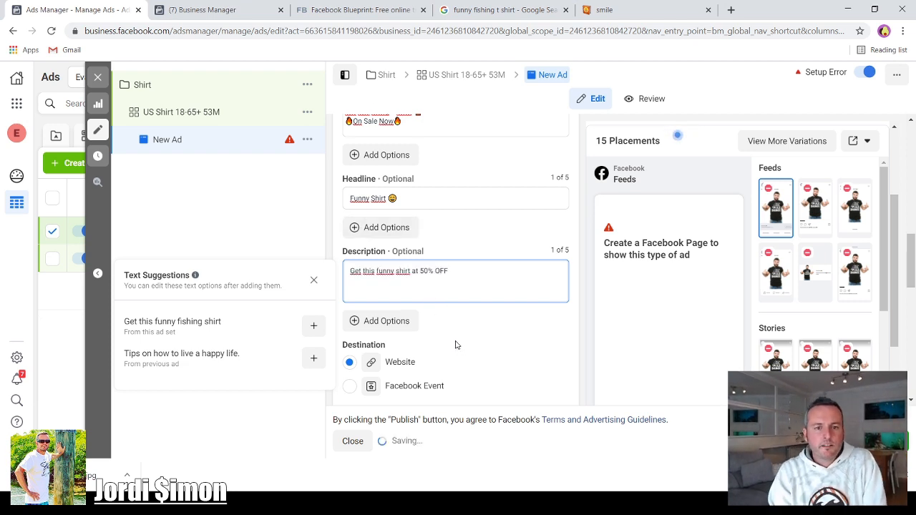
{"action": "scroll", "coordinate": [464, 334], "scroll_direction": "down", "scroll_amount": 1}
{"action": "scroll", "coordinate": [484, 326], "scroll_direction": "down", "scroll_amount": 3}
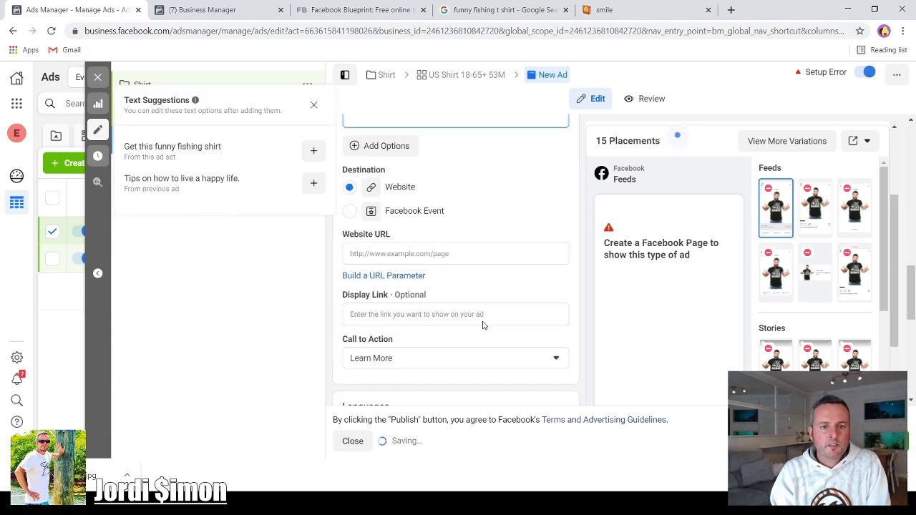
{"action": "scroll", "coordinate": [404, 261], "scroll_direction": "down", "scroll_amount": 1}
{"action": "scroll", "coordinate": [405, 260], "scroll_direction": "down", "scroll_amount": 1}
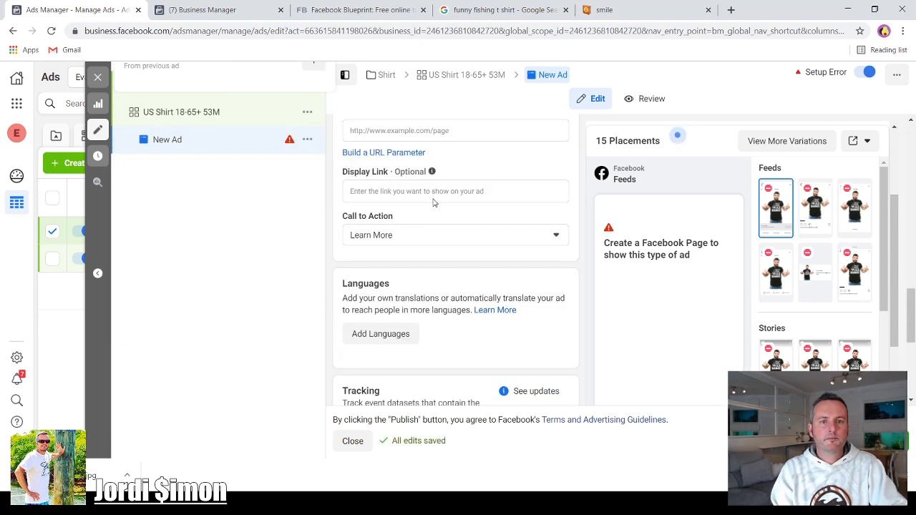
{"action": "scroll", "coordinate": [431, 201], "scroll_direction": "up", "scroll_amount": 1}
{"action": "left_click", "coordinate": [416, 192]}
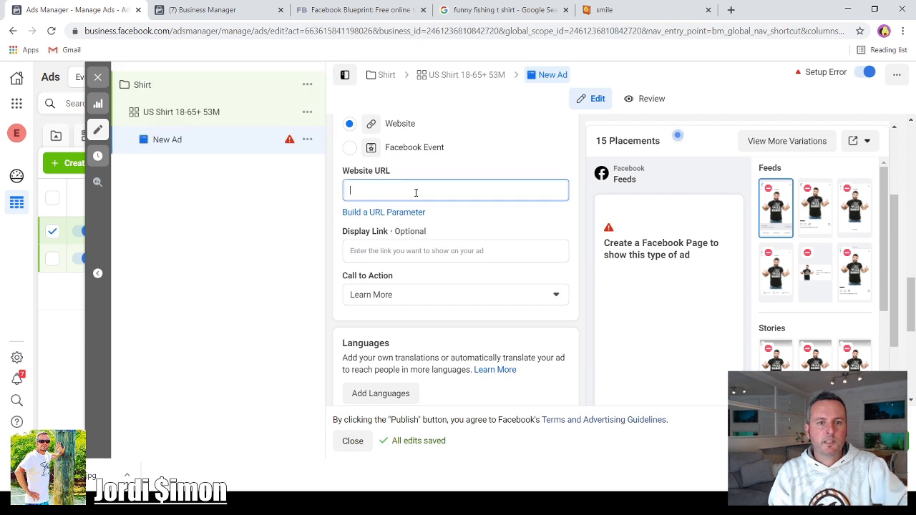
{"action": "type", "text": "www.shirts.com"}
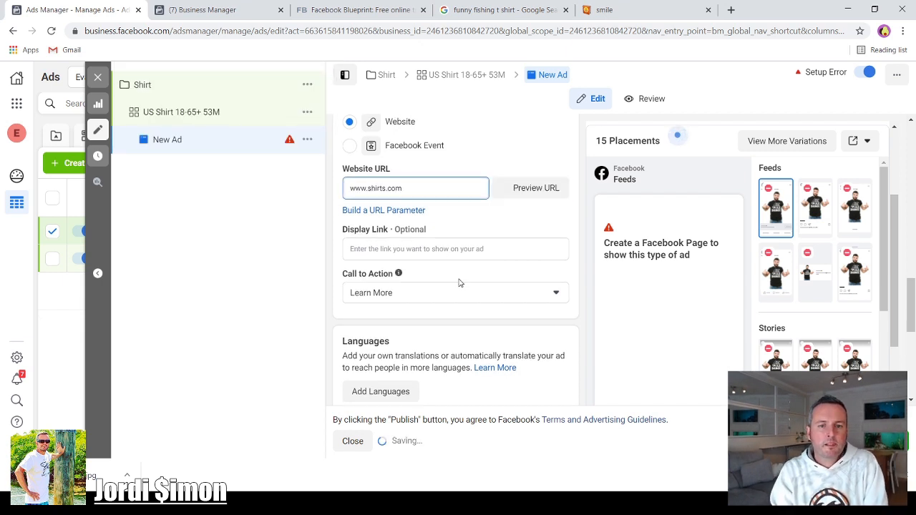
- Set the ad's call to action to Shop Now
{"action": "scroll", "coordinate": [458, 281], "scroll_direction": "down", "scroll_amount": 2}
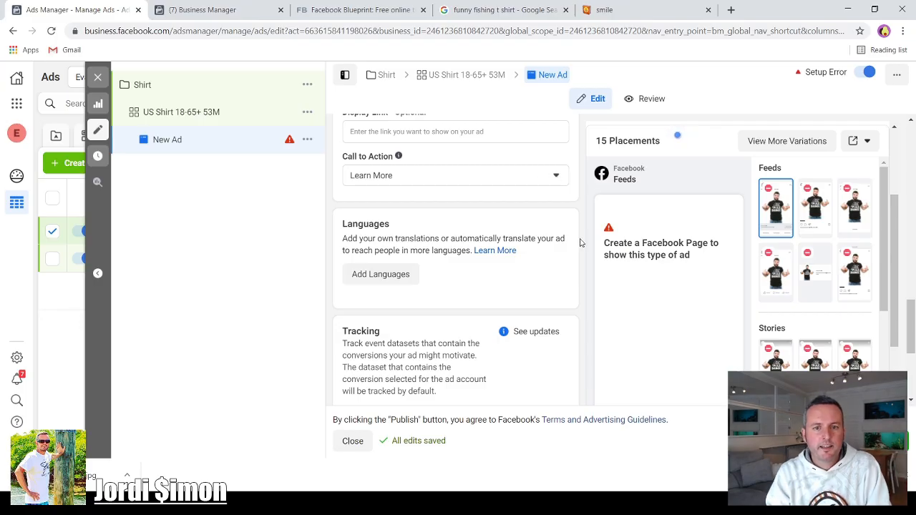
{"action": "left_click", "coordinate": [556, 177]}
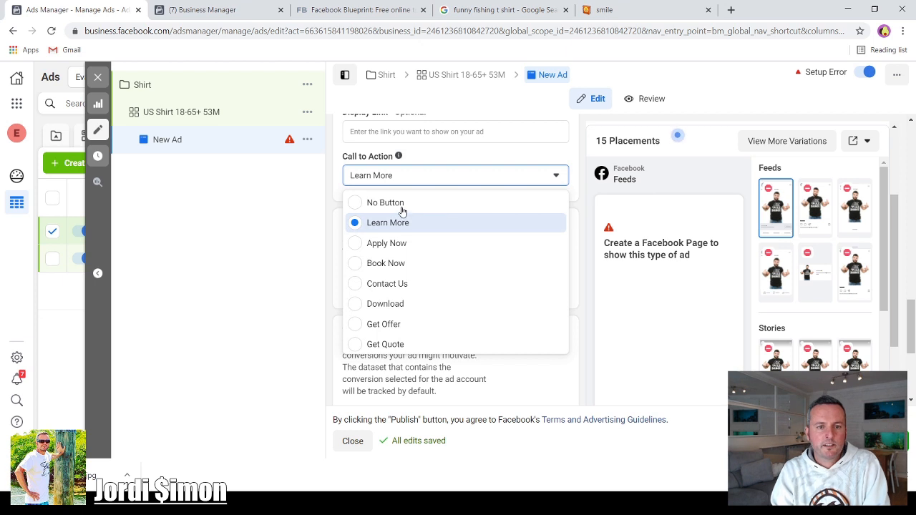
{"action": "scroll", "coordinate": [399, 236], "scroll_direction": "down", "scroll_amount": 3}
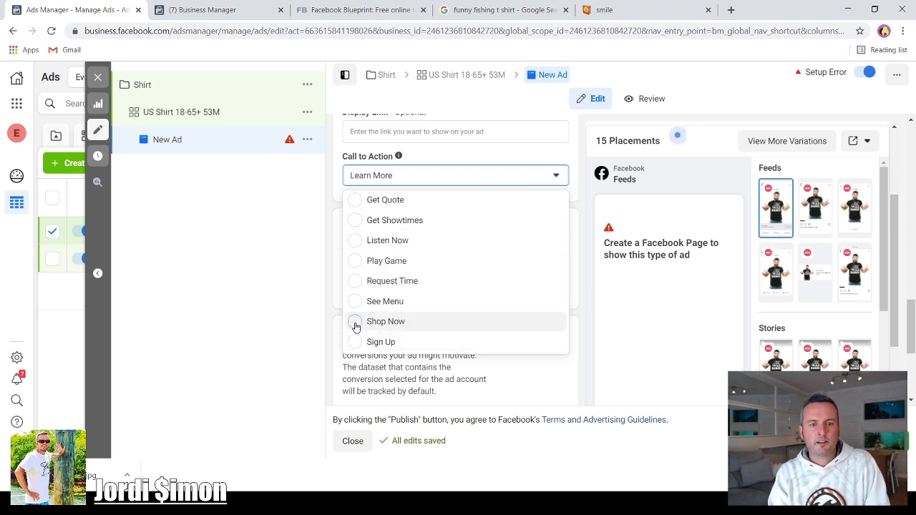
{"action": "left_click", "coordinate": [358, 324]}
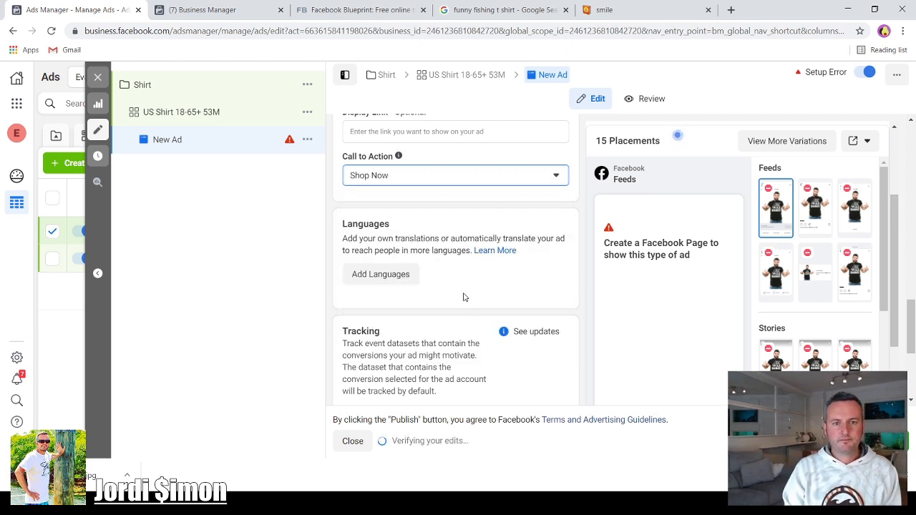
- Rename the ad from New Ad to Shirt
{"action": "scroll", "coordinate": [478, 284], "scroll_direction": "down", "scroll_amount": 3}
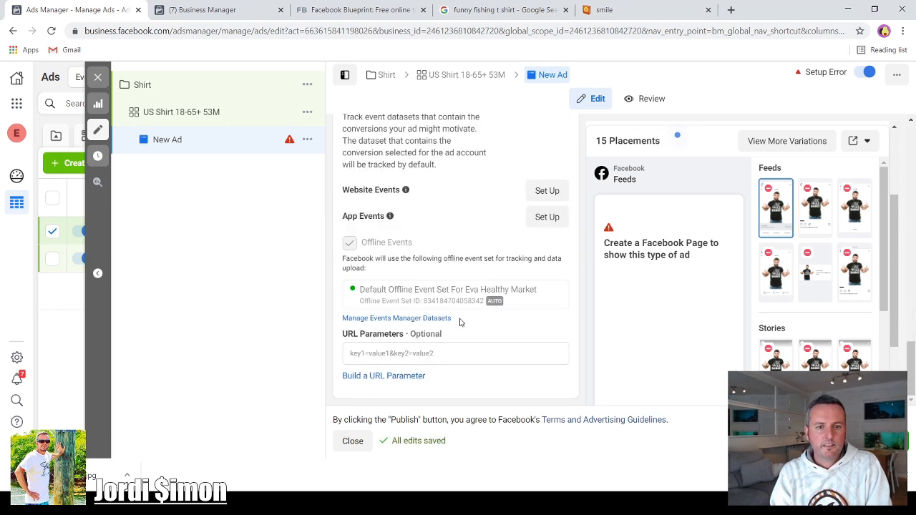
{"action": "scroll", "coordinate": [460, 326], "scroll_direction": "up", "scroll_amount": 15}
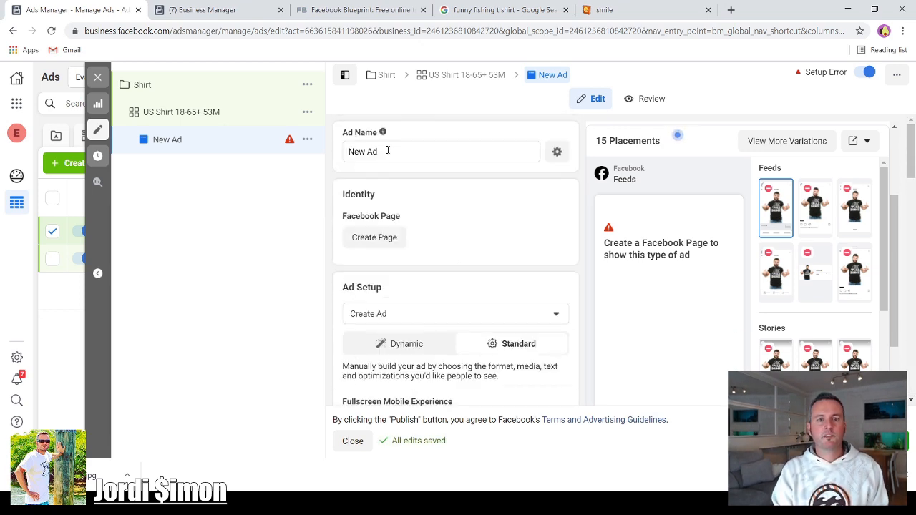
{"action": "left_click", "coordinate": [385, 152]}
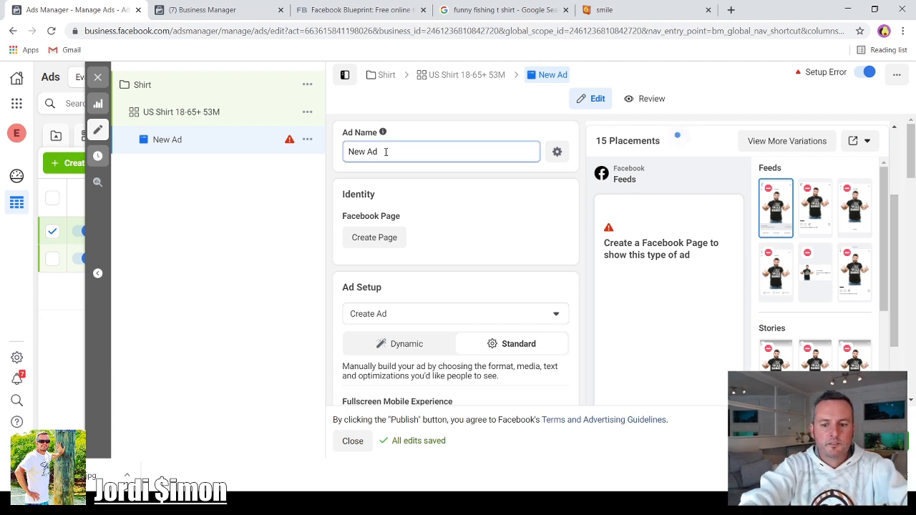
{"action": "key", "text": "BackSpace"}
{"action": "key", "text": "BackSpace"}
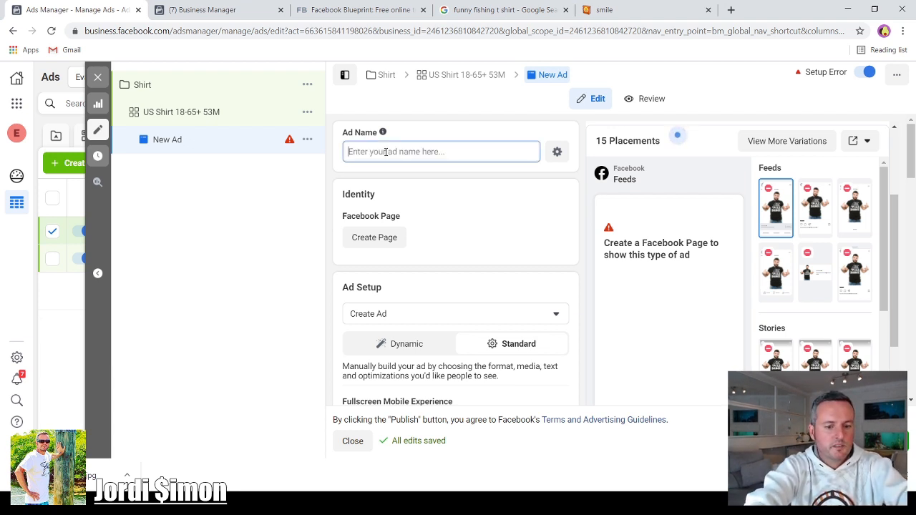
{"action": "type", "text": "Shirt"}
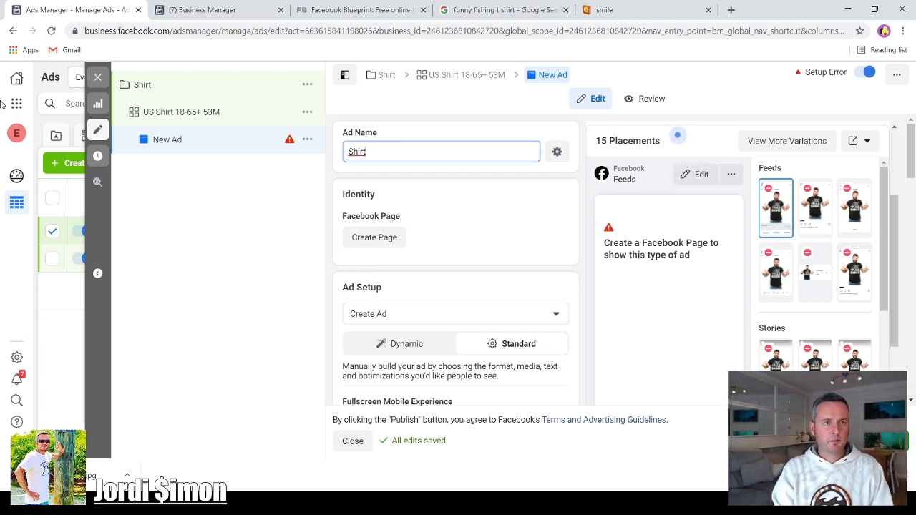
- Close the ad editor and dismiss the publish draft items prompt without publishing
{"action": "left_click", "coordinate": [101, 83]}
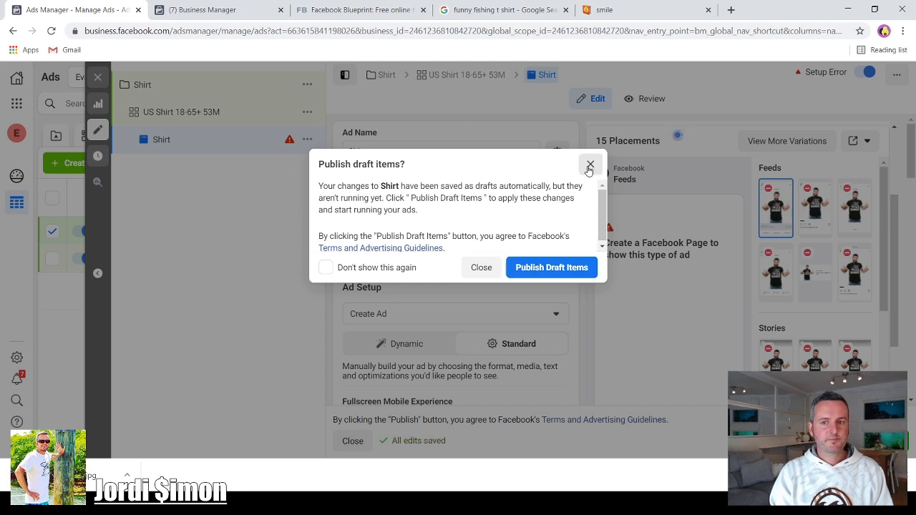
{"action": "left_click", "coordinate": [589, 166]}
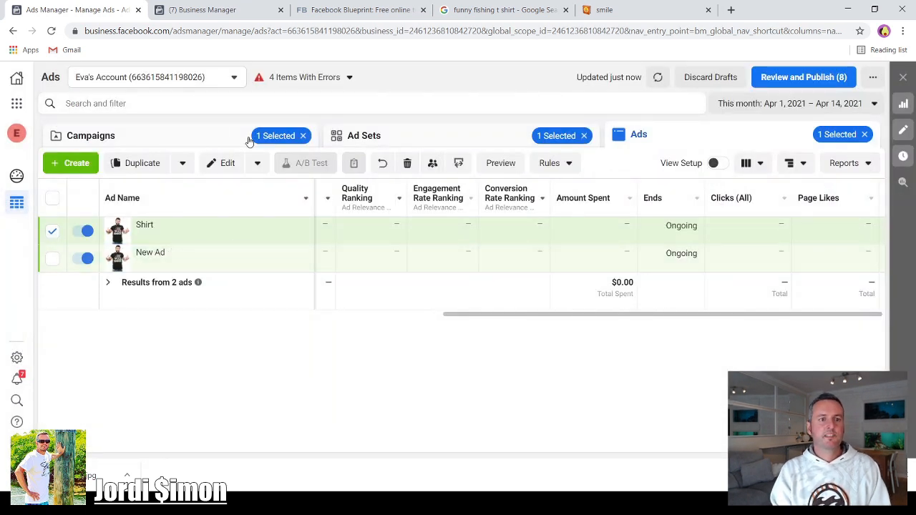
- Review the draft campaign, ad set and ads by switching between the Campaigns, Ad Sets and Ads levels
{"action": "left_click", "coordinate": [186, 138]}
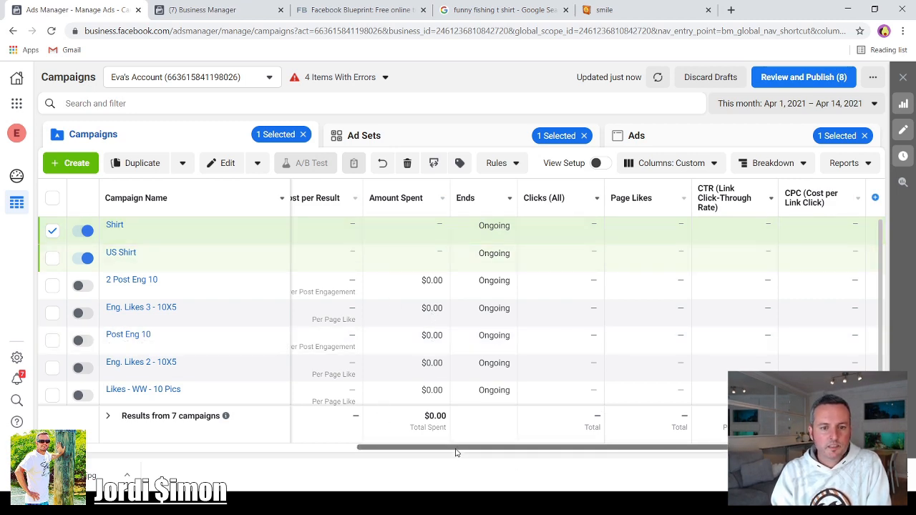
{"action": "left_click_drag", "start_coordinate": [452, 449], "coordinate": [92, 455]}
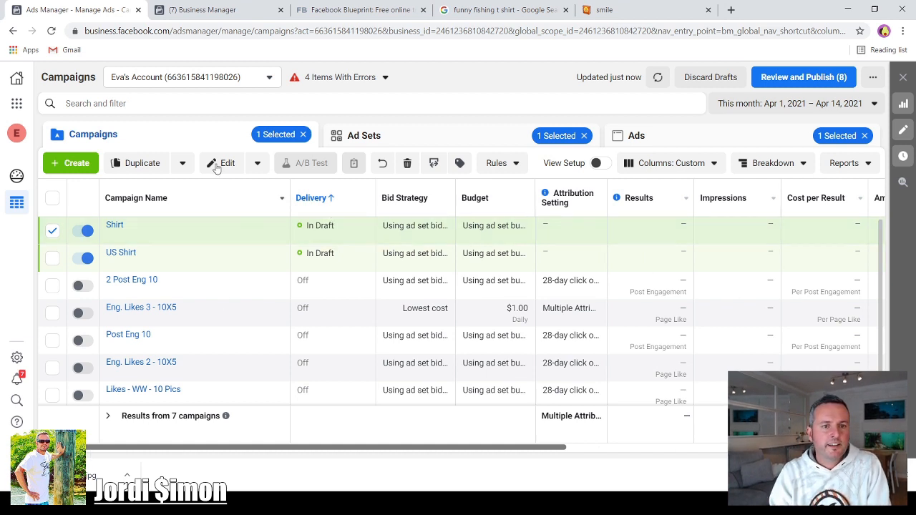
{"action": "left_click", "coordinate": [384, 139]}
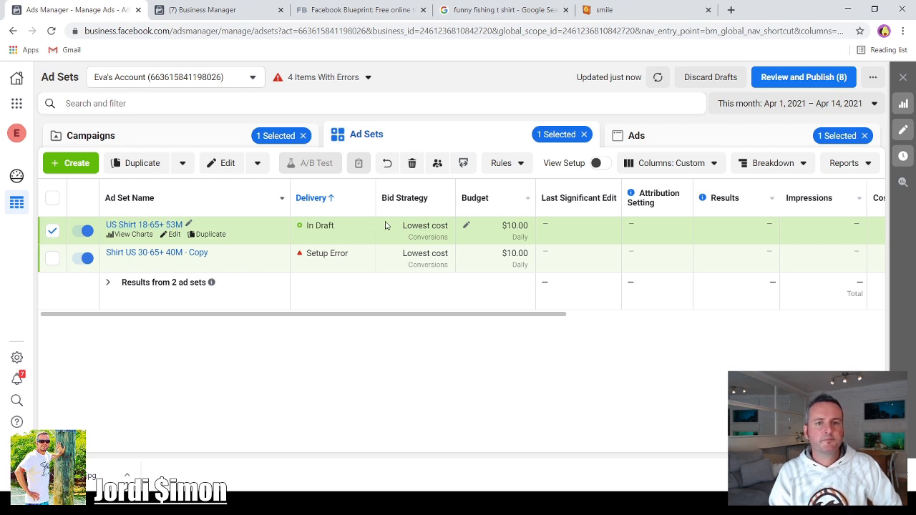
{"action": "left_click", "coordinate": [663, 141]}
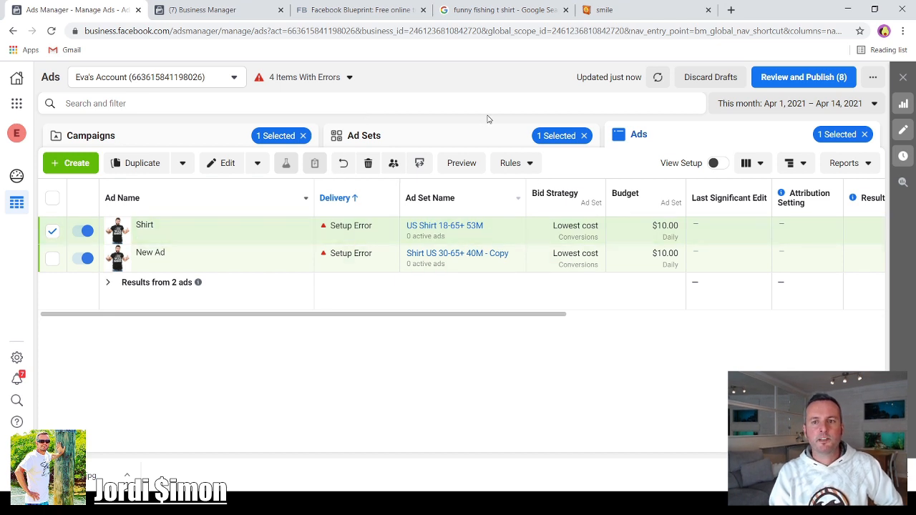
{"action": "left_click", "coordinate": [201, 137]}
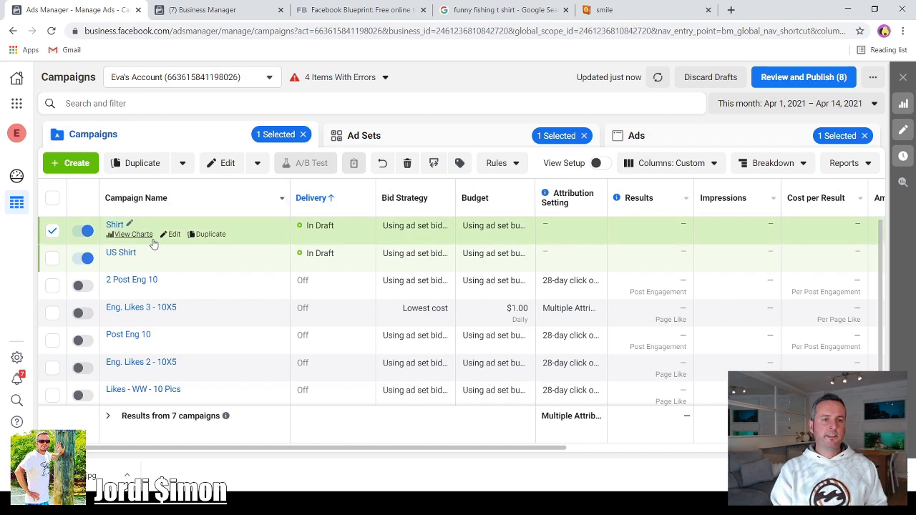
{"action": "left_click", "coordinate": [403, 137]}
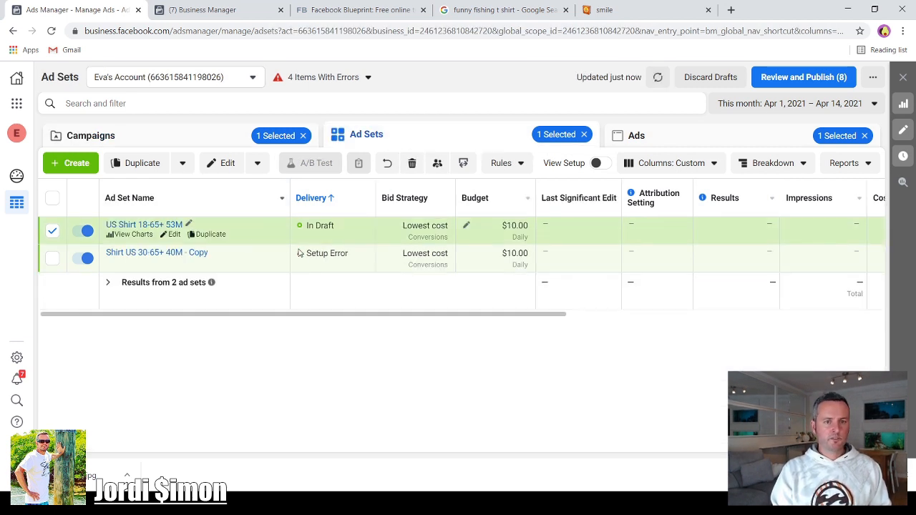
- Open the US Shirt 18-65+ 53M ad set for editing and review its budget and audience settings
{"action": "left_click", "coordinate": [174, 237]}
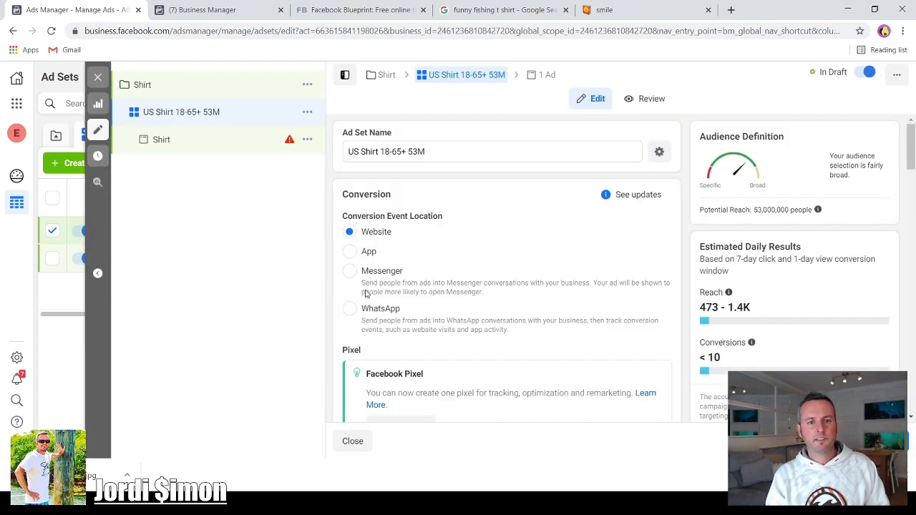
{"action": "scroll", "coordinate": [458, 273], "scroll_direction": "down", "scroll_amount": 4}
{"action": "scroll", "coordinate": [440, 296], "scroll_direction": "down", "scroll_amount": 6}
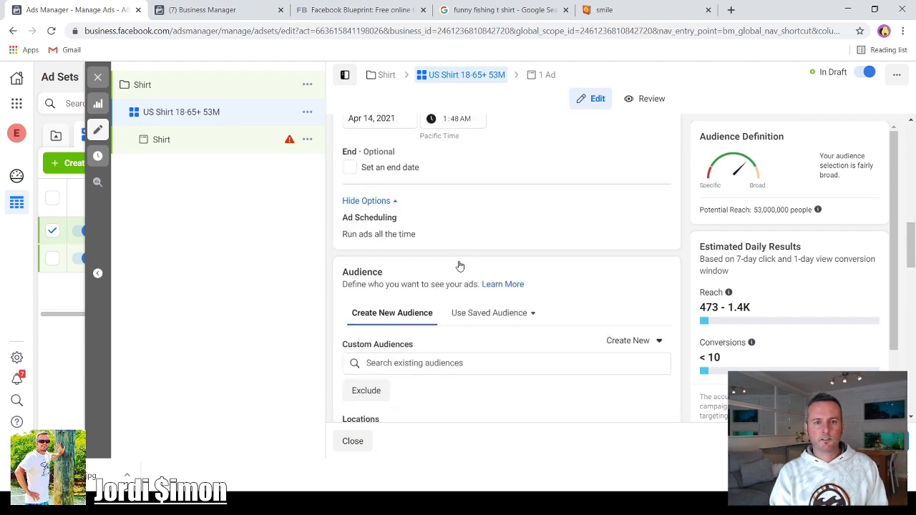
{"action": "scroll", "coordinate": [473, 270], "scroll_direction": "up", "scroll_amount": 3}
{"action": "scroll", "coordinate": [536, 363], "scroll_direction": "up", "scroll_amount": 3}
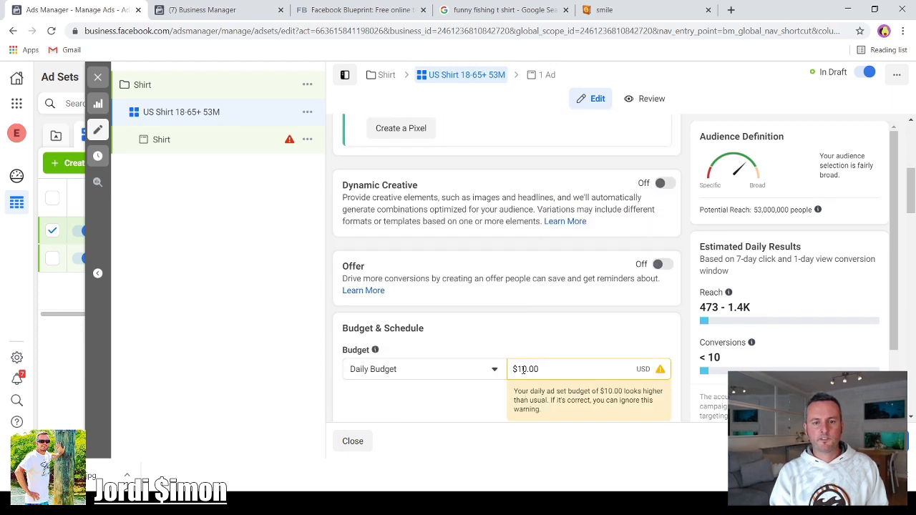
{"action": "scroll", "coordinate": [470, 362], "scroll_direction": "down", "scroll_amount": 6}
{"action": "scroll", "coordinate": [436, 319], "scroll_direction": "down", "scroll_amount": 2}
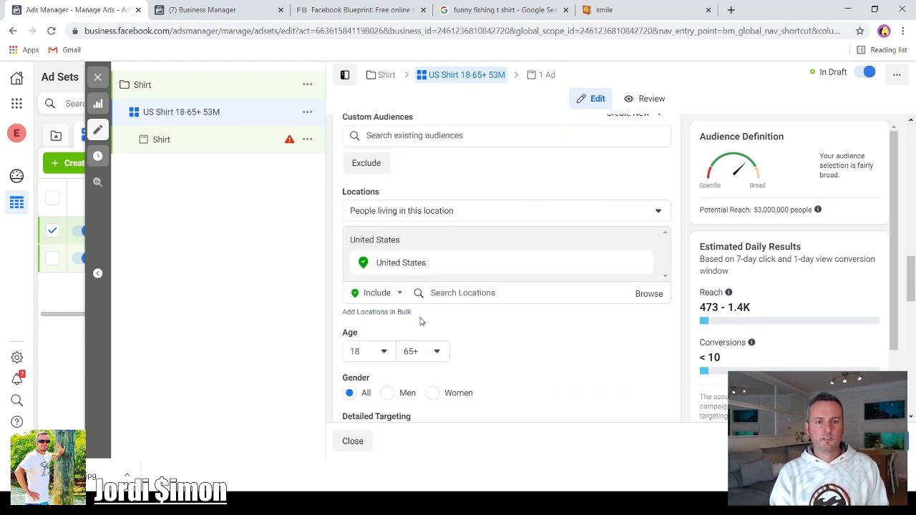